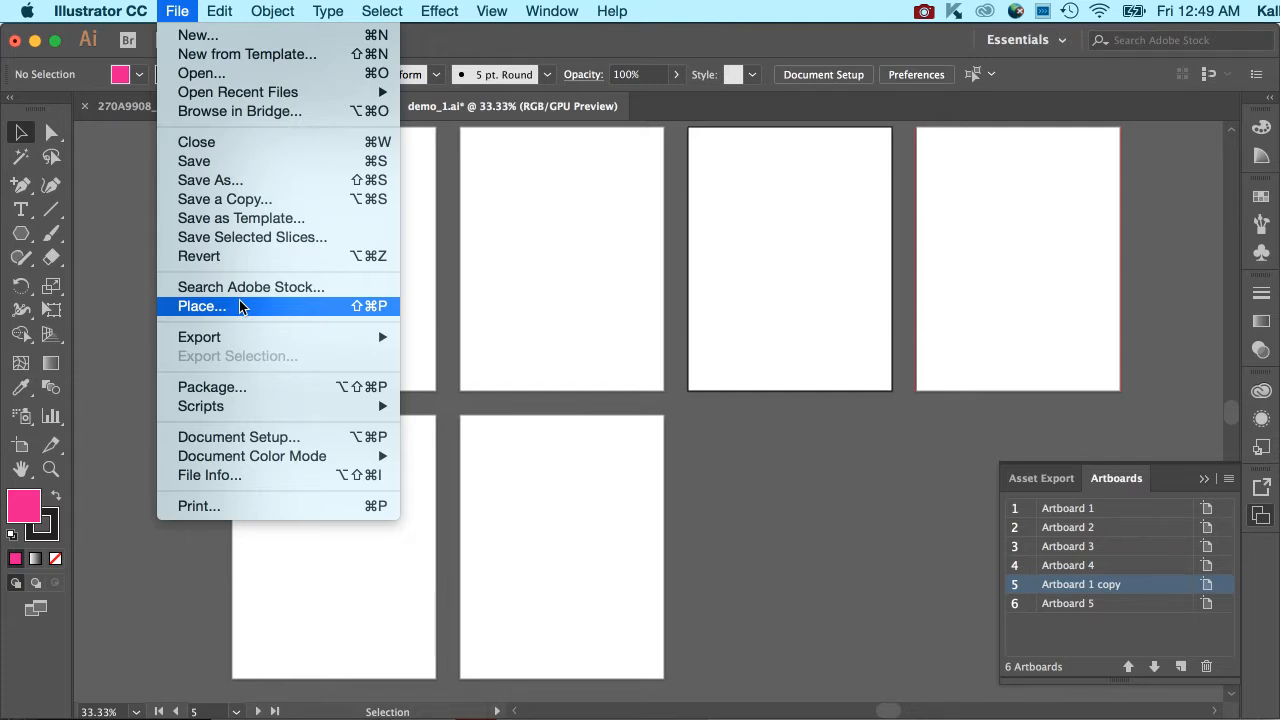
Copy the photo from the open JPG document into demo_1.ai and position it near the middle of Artboard 1.
{"action": "key", "text": "Escape"}
{"action": "left_click", "coordinate": [179, 104]}
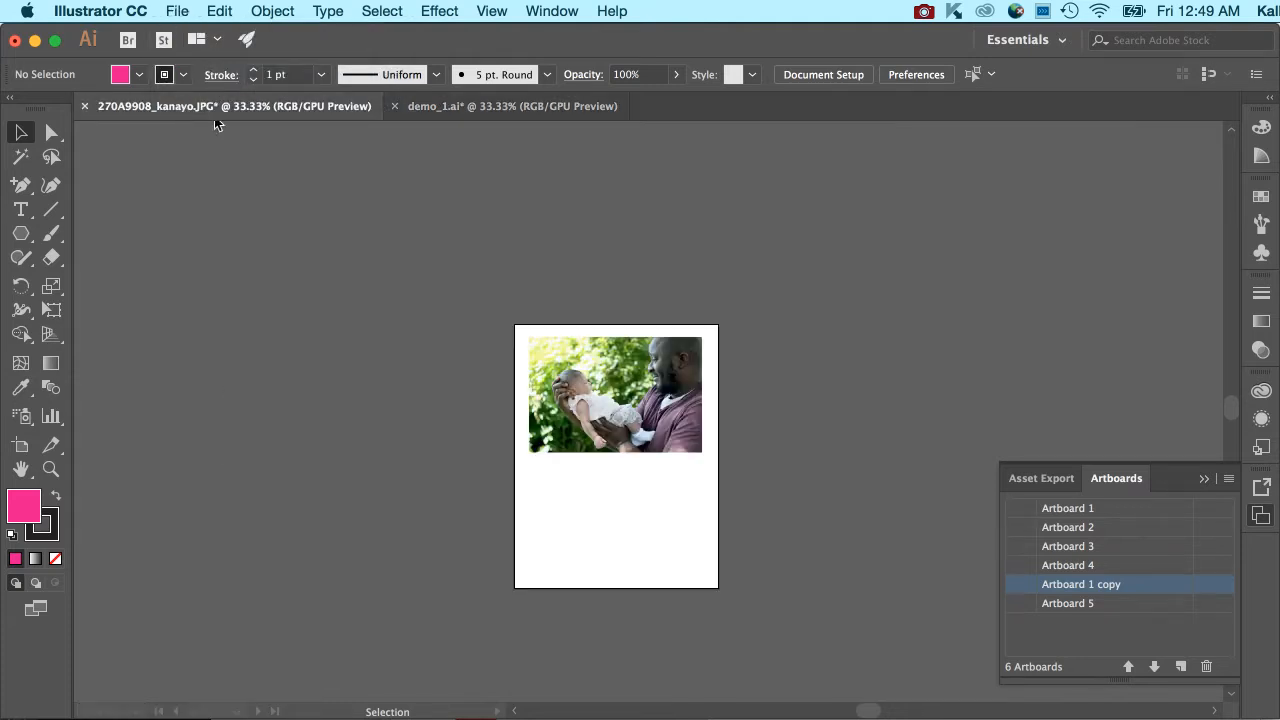
{"action": "left_click", "coordinate": [608, 388]}
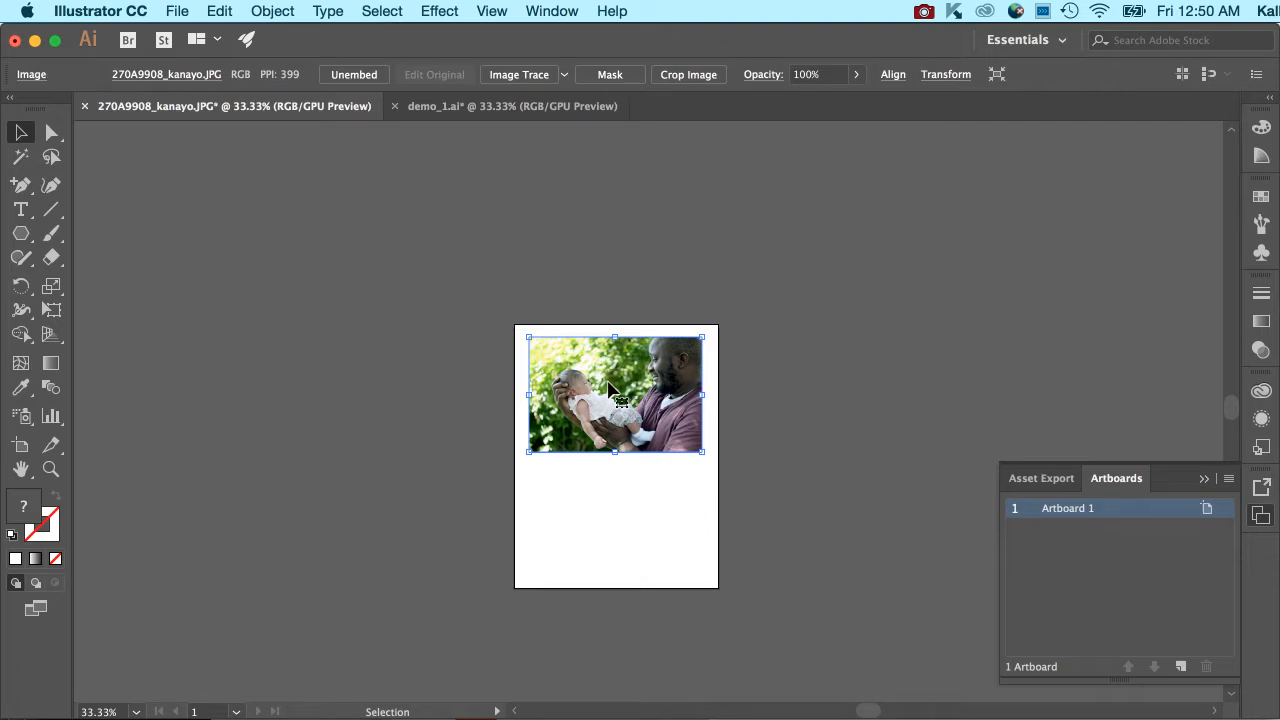
{"action": "left_click", "coordinate": [564, 107]}
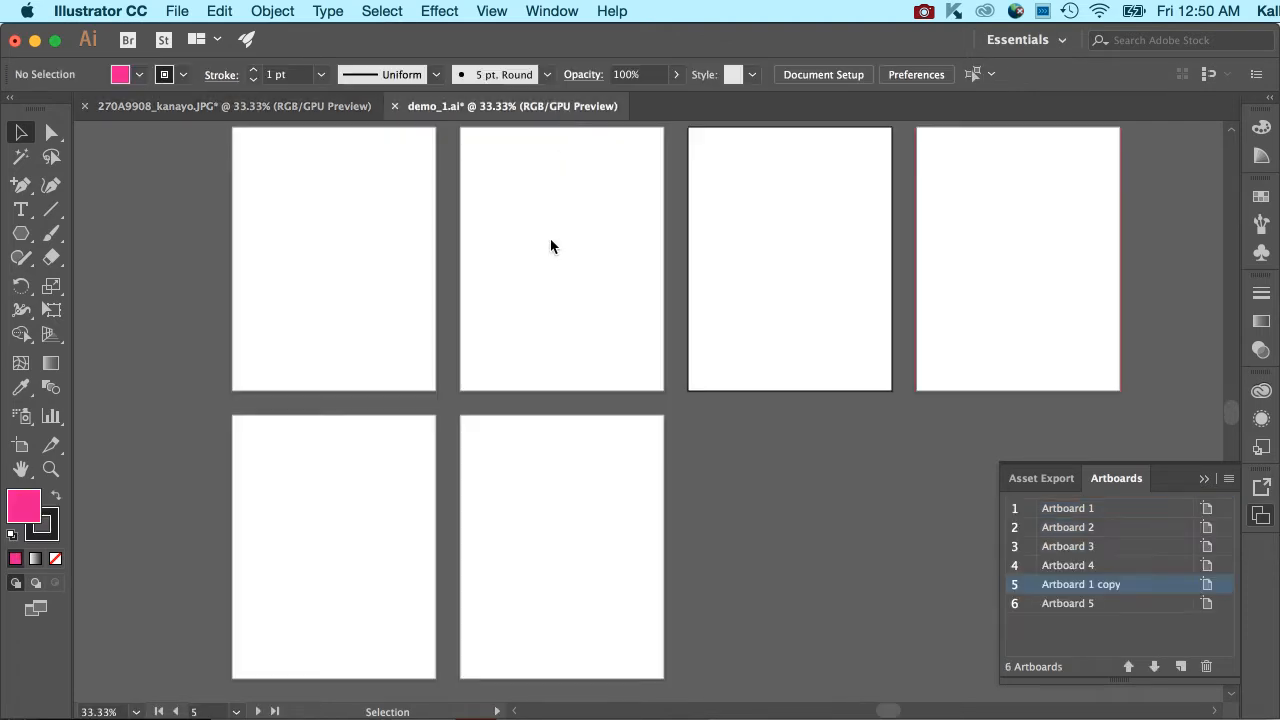
{"action": "key", "text": "super+v"}
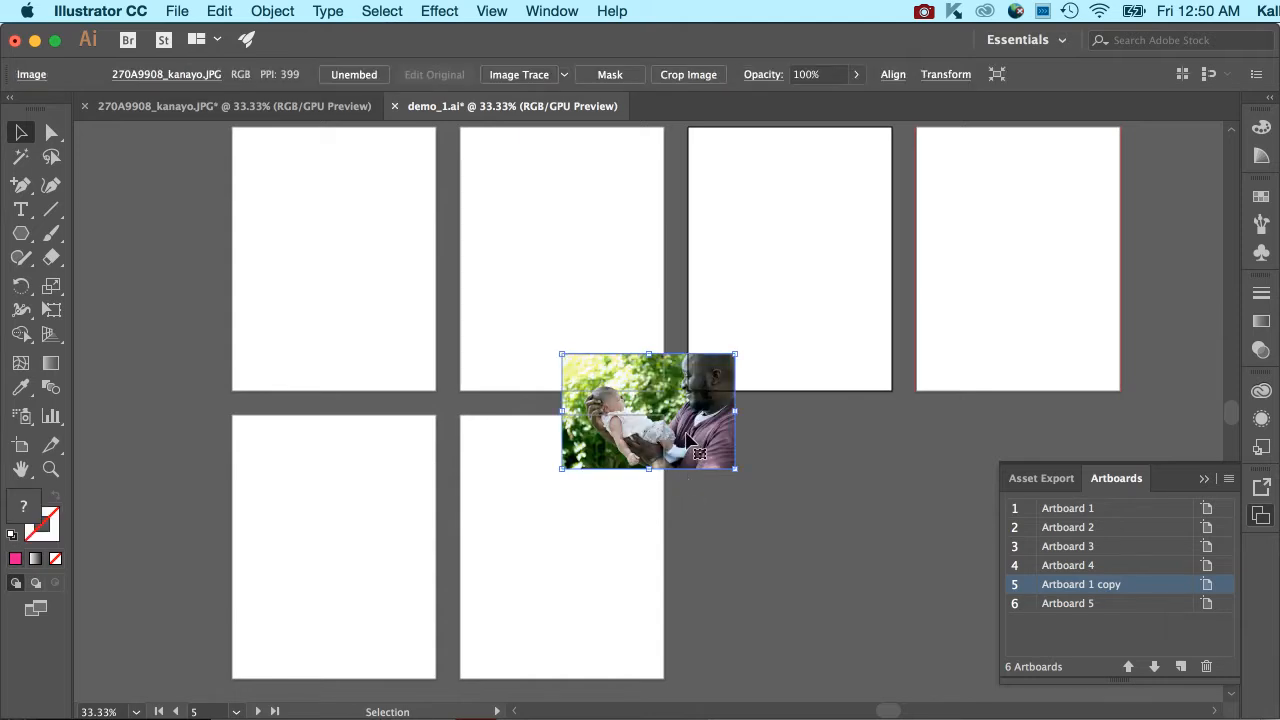
{"action": "left_click_drag", "start_coordinate": [614, 379], "coordinate": [369, 289]}
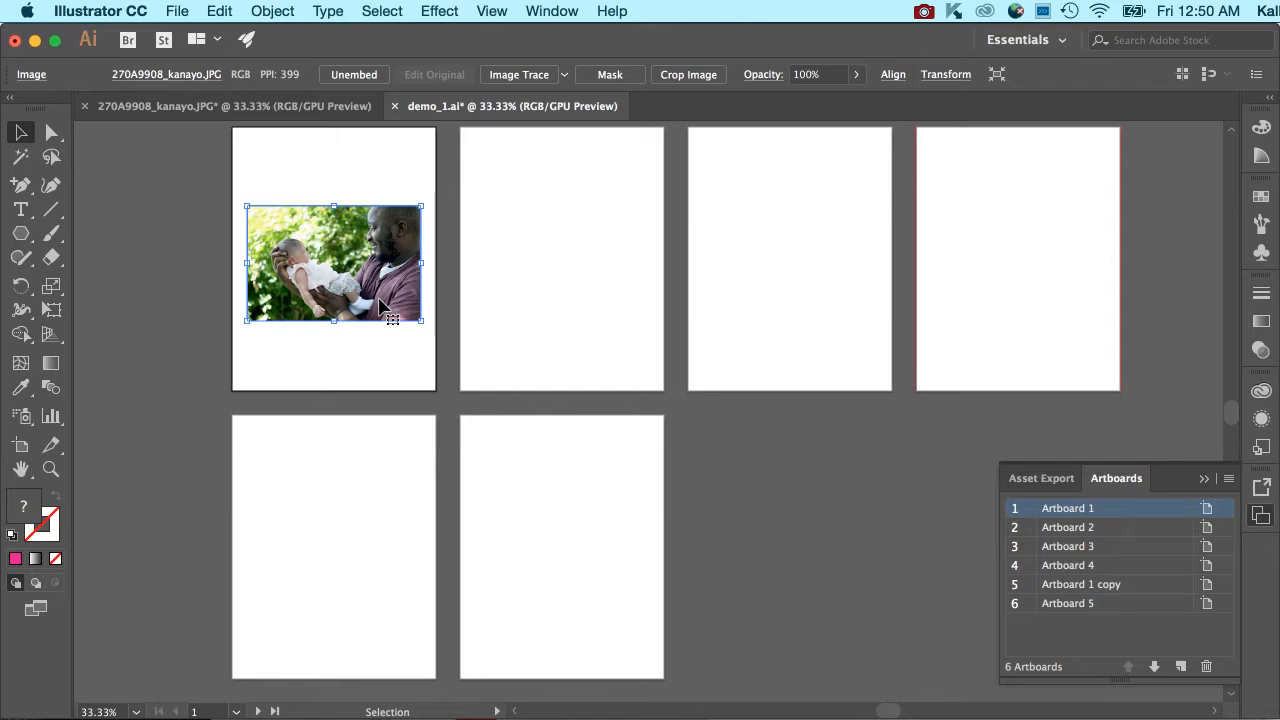
Display the Links panel, enlarge it beside the Artboards list and review the link options for the embedded photo.
{"action": "left_click", "coordinate": [556, 9]}
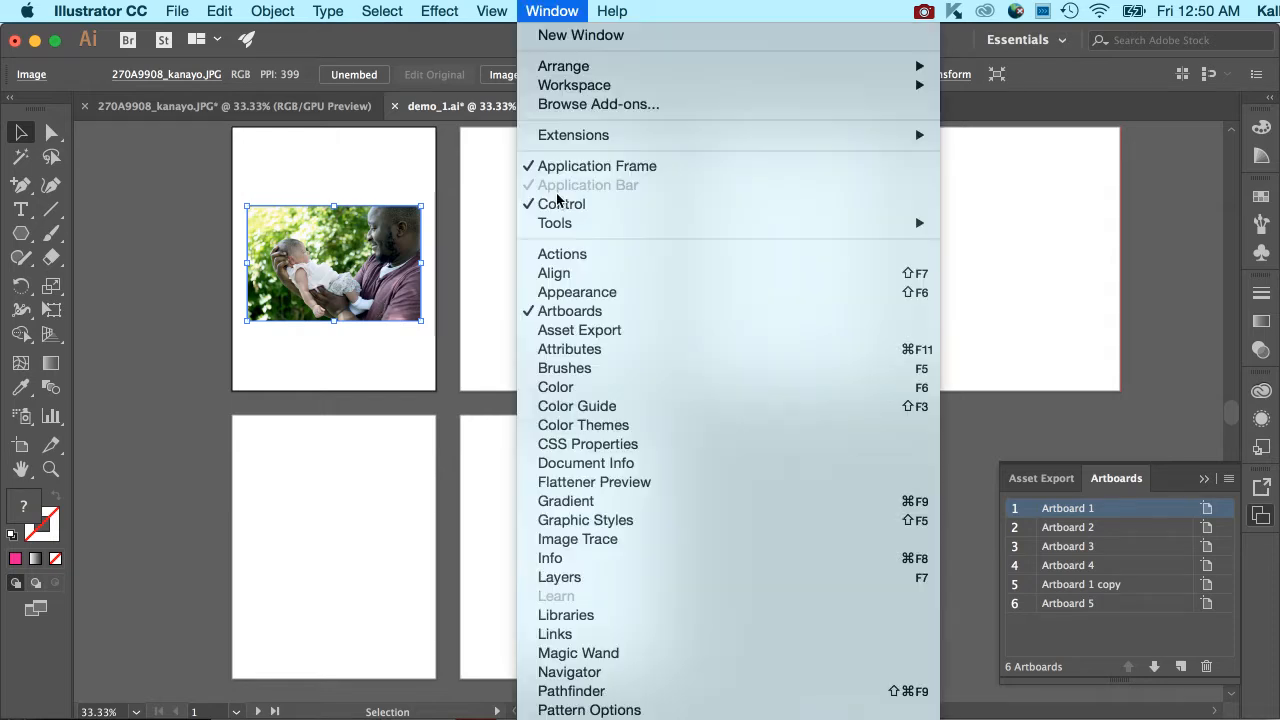
{"action": "left_click", "coordinate": [604, 636]}
{"action": "left_click_drag", "start_coordinate": [578, 379], "coordinate": [844, 417]}
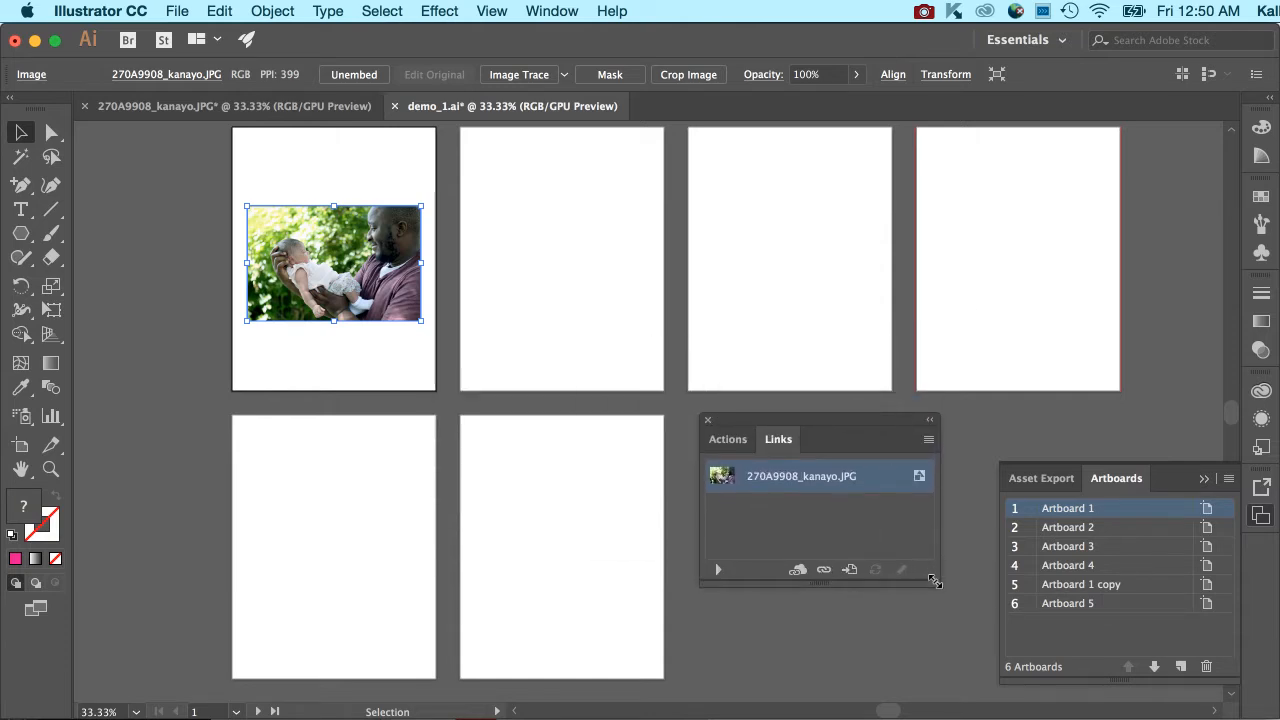
{"action": "left_click_drag", "start_coordinate": [934, 581], "coordinate": [987, 678]}
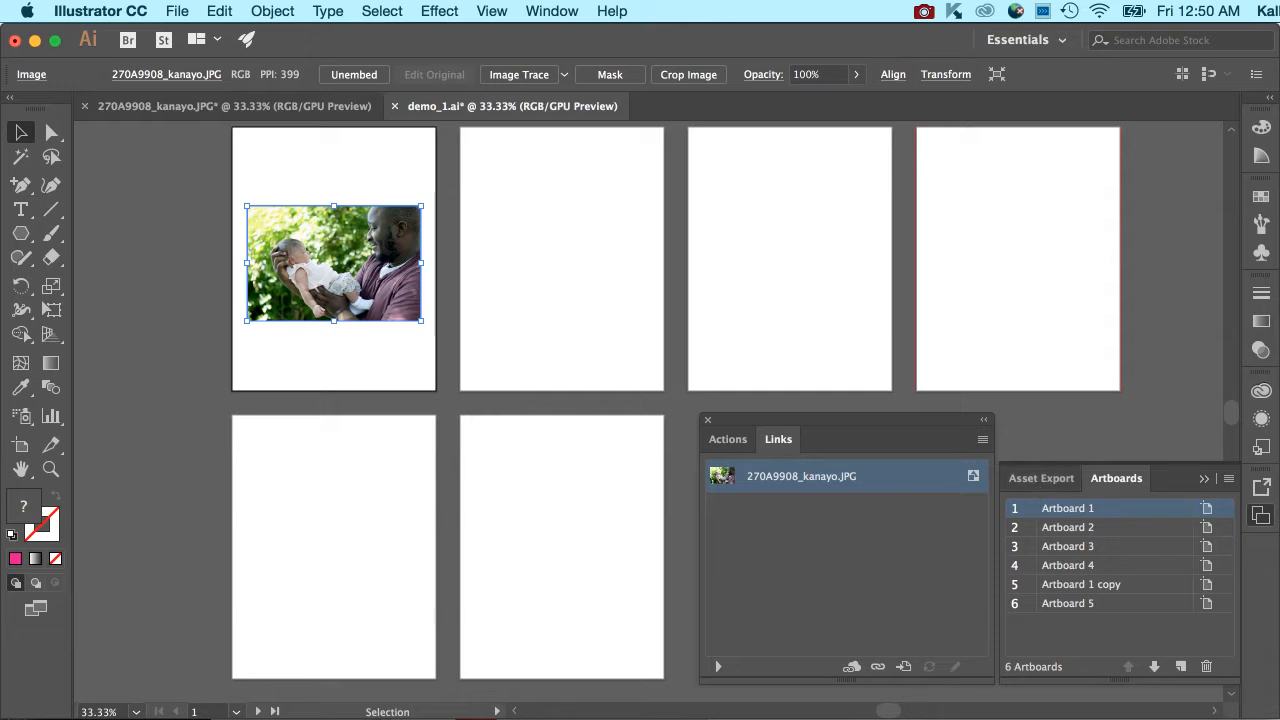
{"action": "key", "text": "shift+Tab"}
{"action": "key", "text": "shift+Tab"}
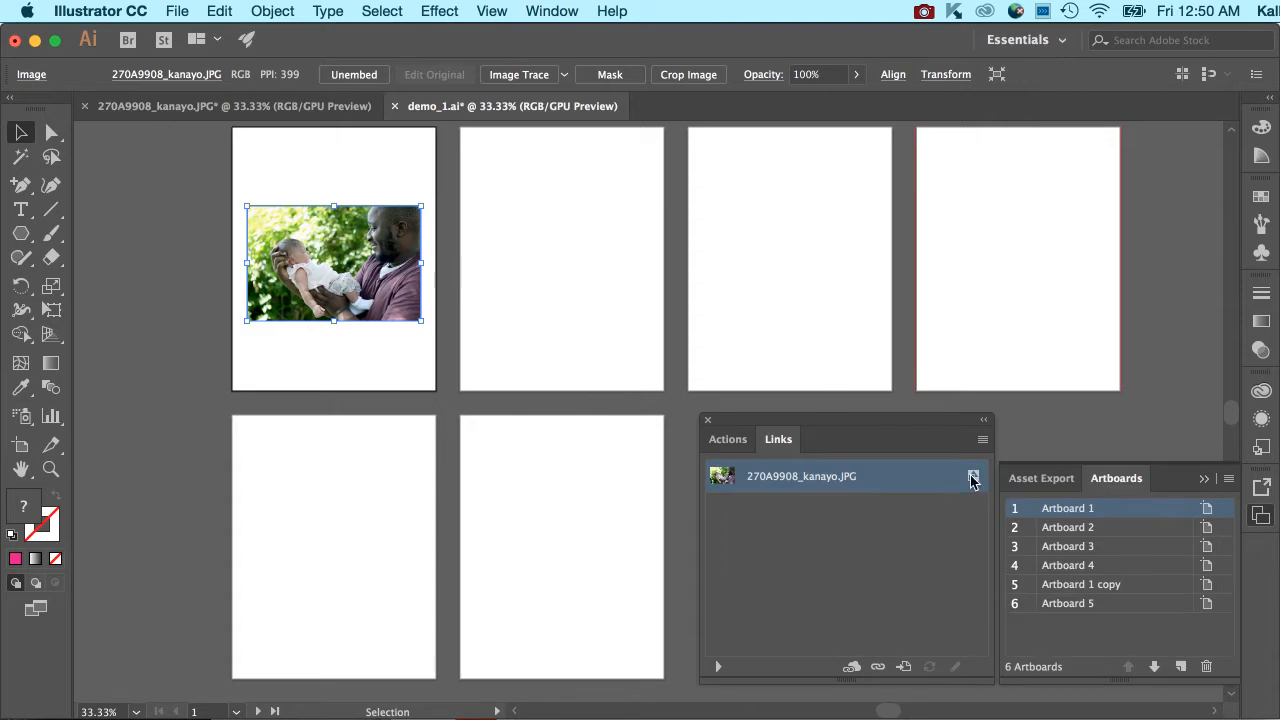
{"action": "left_click", "coordinate": [982, 439]}
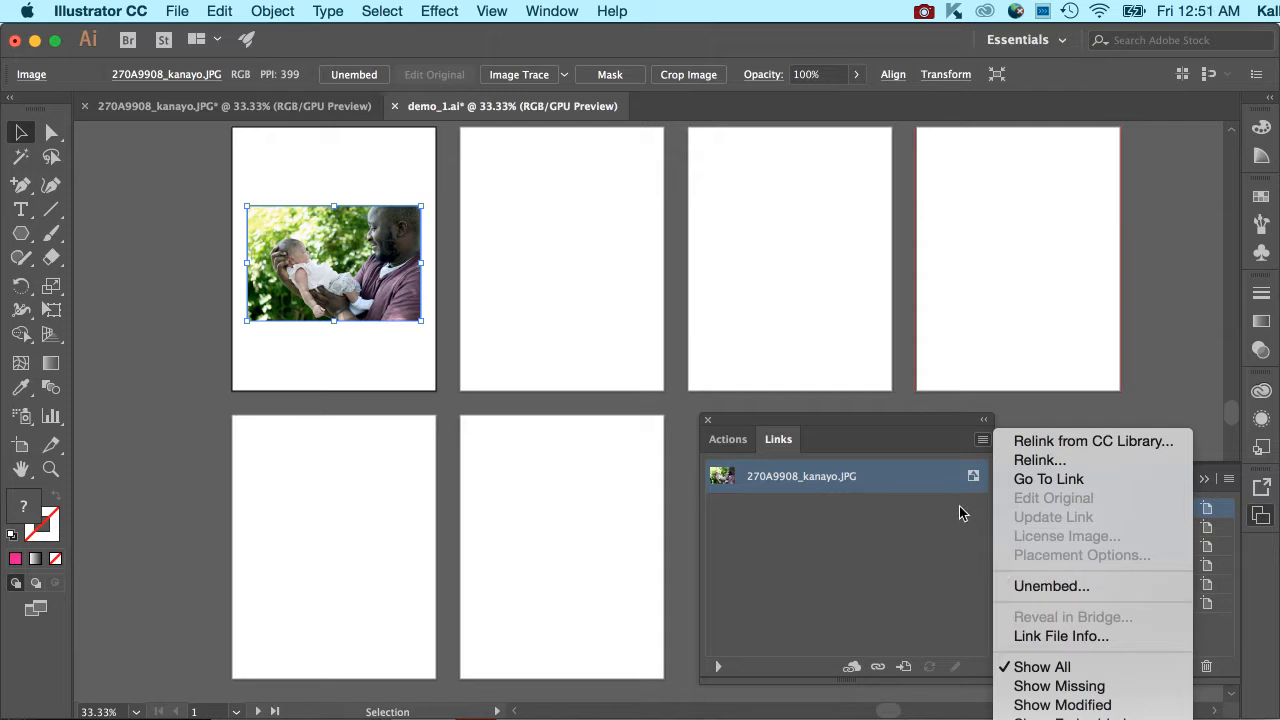
{"action": "left_click", "coordinate": [594, 289]}
Place trace_flower_drawing.jpg from the project_bits folder as a linked file on Artboard 2.
{"action": "left_click", "coordinate": [584, 287]}
{"action": "left_click", "coordinate": [175, 11]}
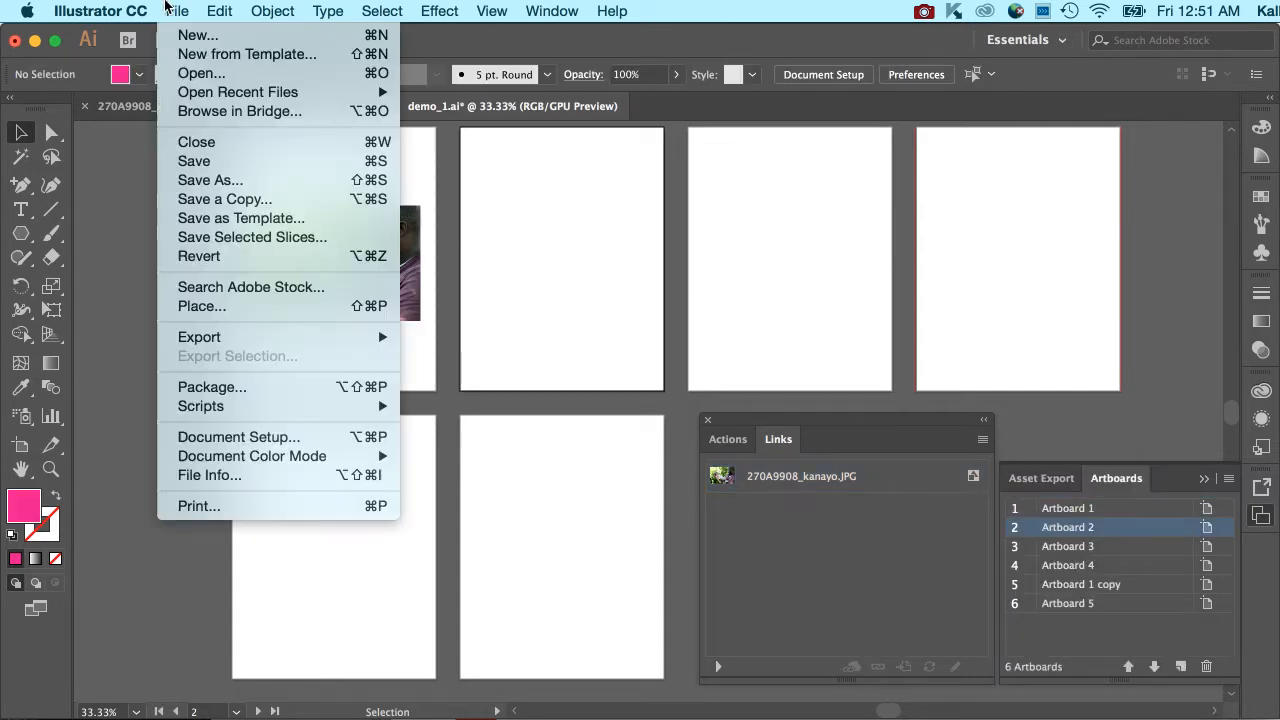
{"action": "left_click", "coordinate": [222, 300]}
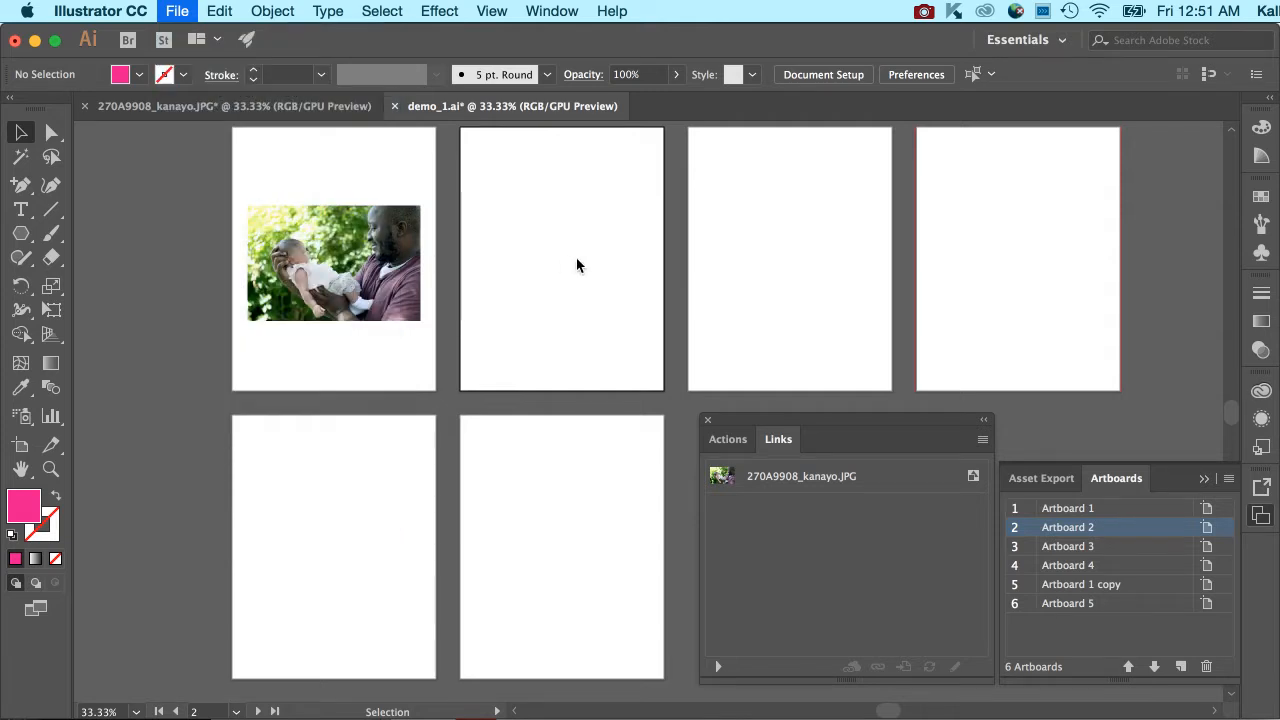
{"action": "left_click", "coordinate": [664, 296]}
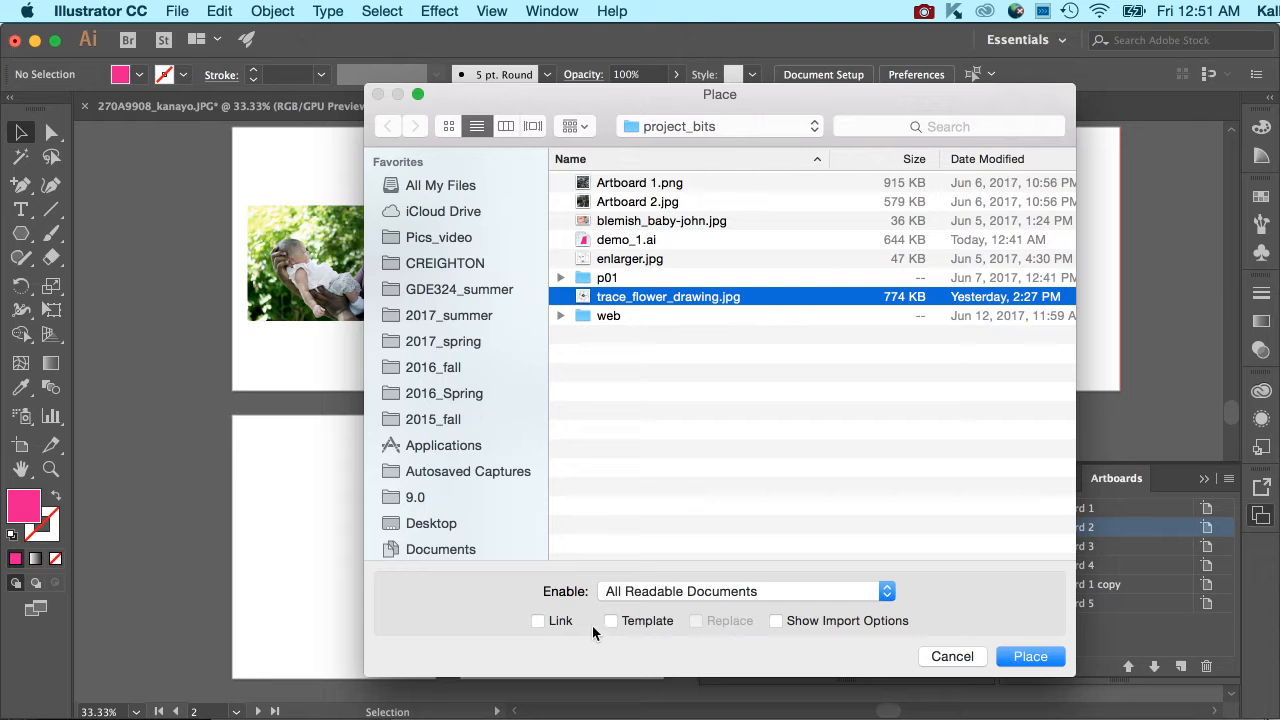
{"action": "left_click", "coordinate": [538, 621]}
{"action": "left_click", "coordinate": [1029, 656]}
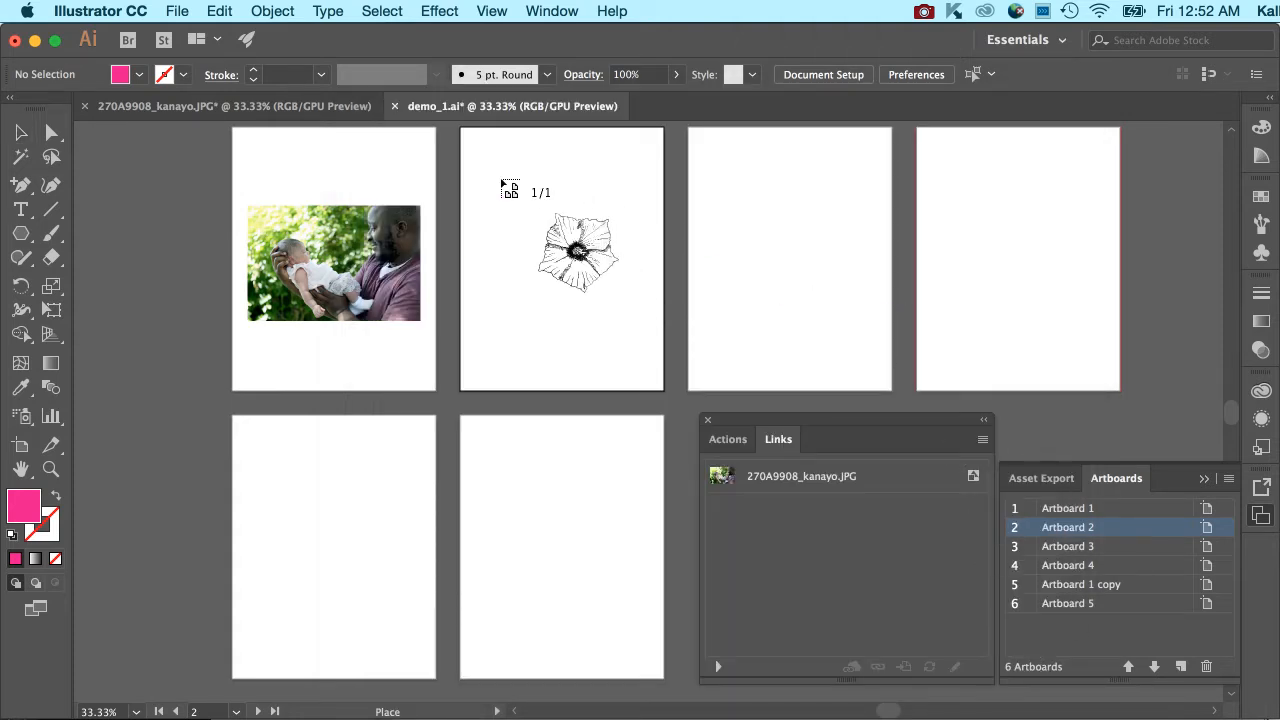
{"action": "left_click", "coordinate": [472, 158]}
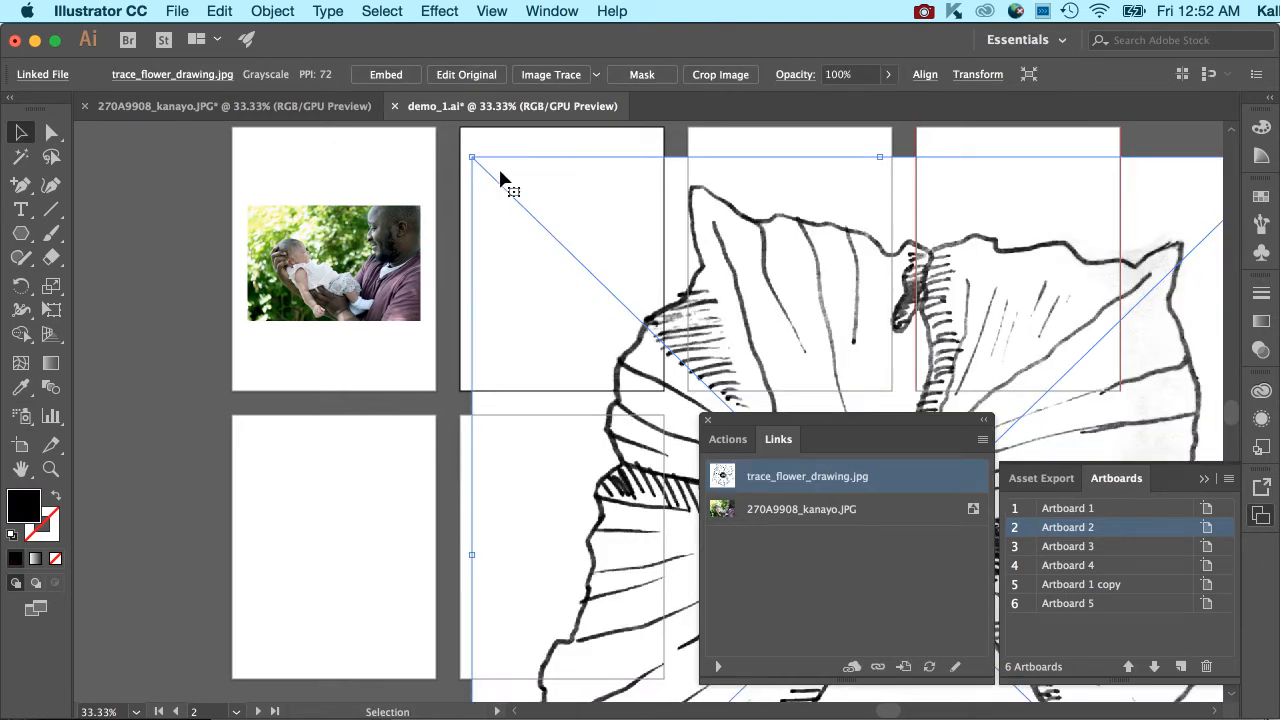
Scale the placed flower drawing down proportionally and move it up so it starts near the top of Artboard 2.
{"action": "left_click_drag", "start_coordinate": [472, 158], "coordinate": [855, 455]}
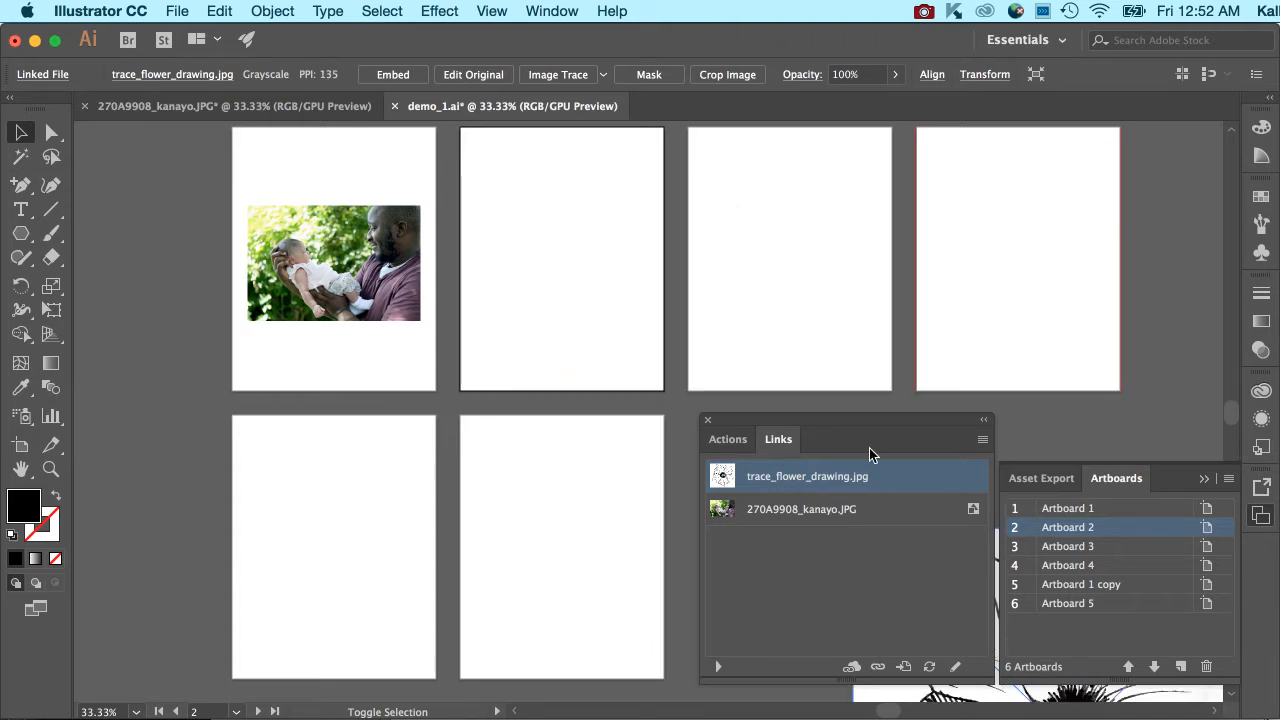
{"action": "left_click_drag", "start_coordinate": [1004, 704], "coordinate": [624, 318]}
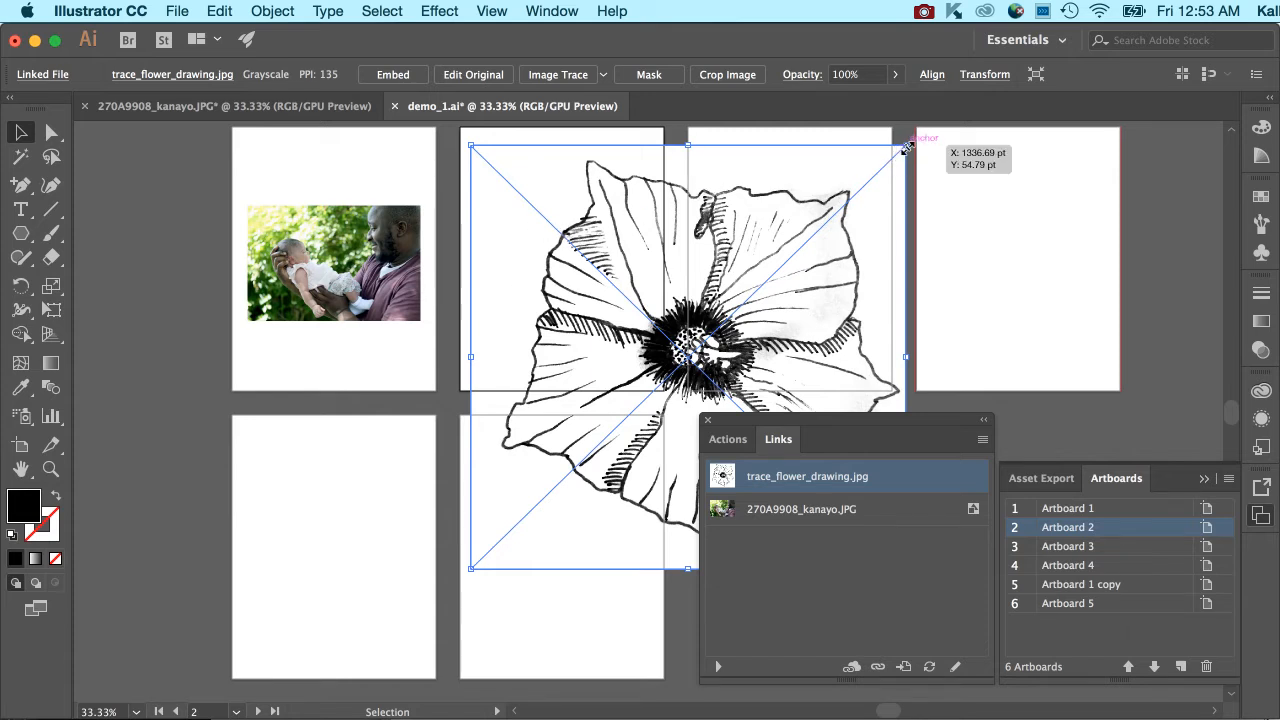
{"action": "left_click_drag", "start_coordinate": [906, 147], "coordinate": [800, 247]}
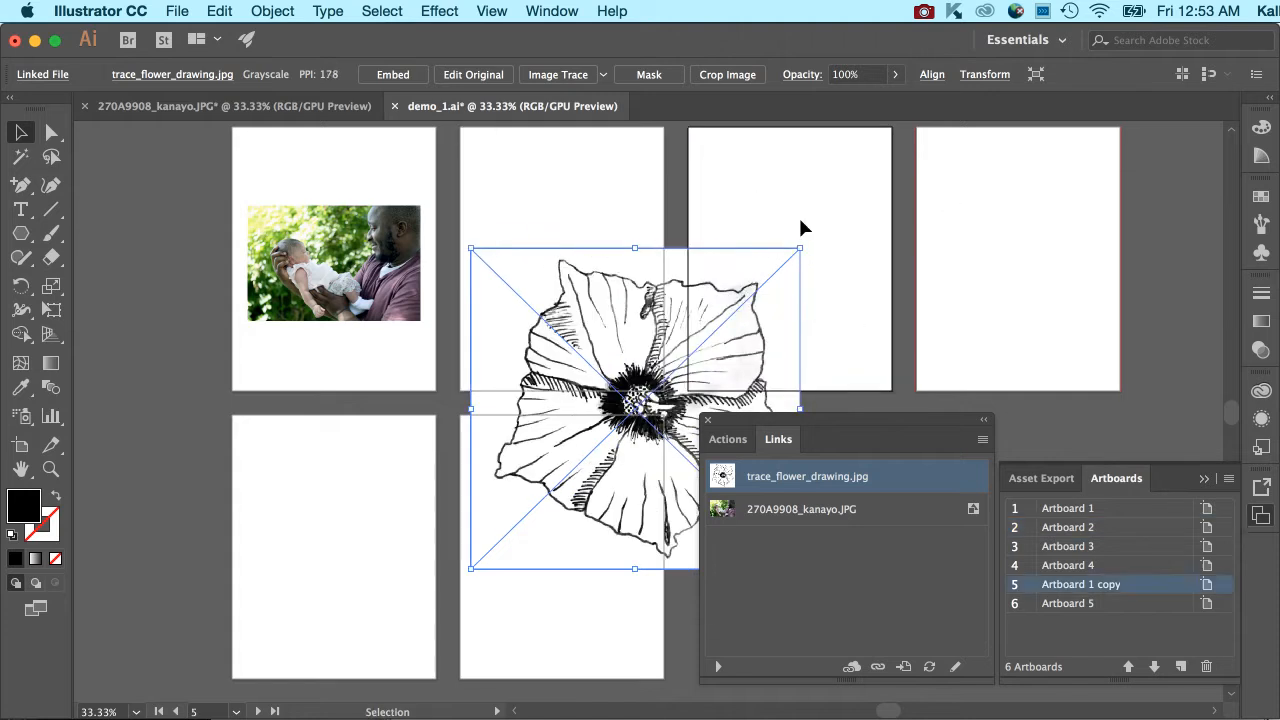
{"action": "left_click_drag", "start_coordinate": [715, 272], "coordinate": [715, 162]}
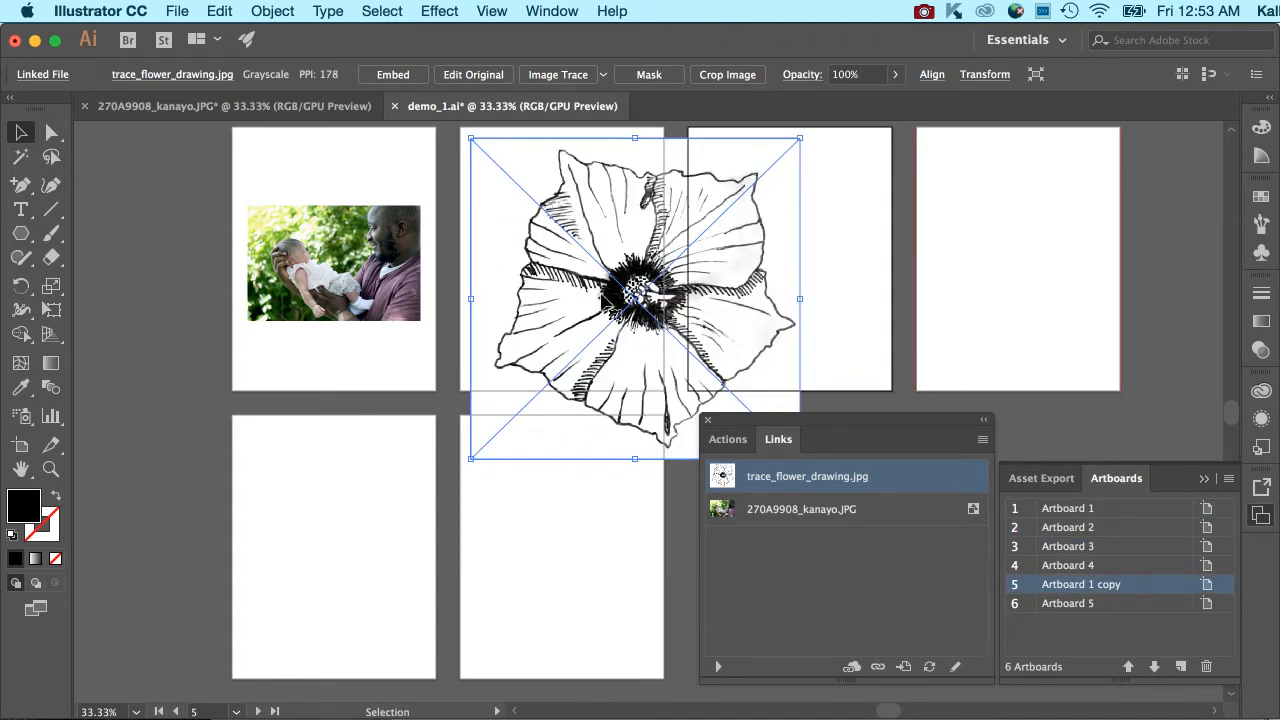
Set the flower drawing's width to 8 in with its width and height proportions constrained.
{"action": "left_click", "coordinate": [975, 80]}
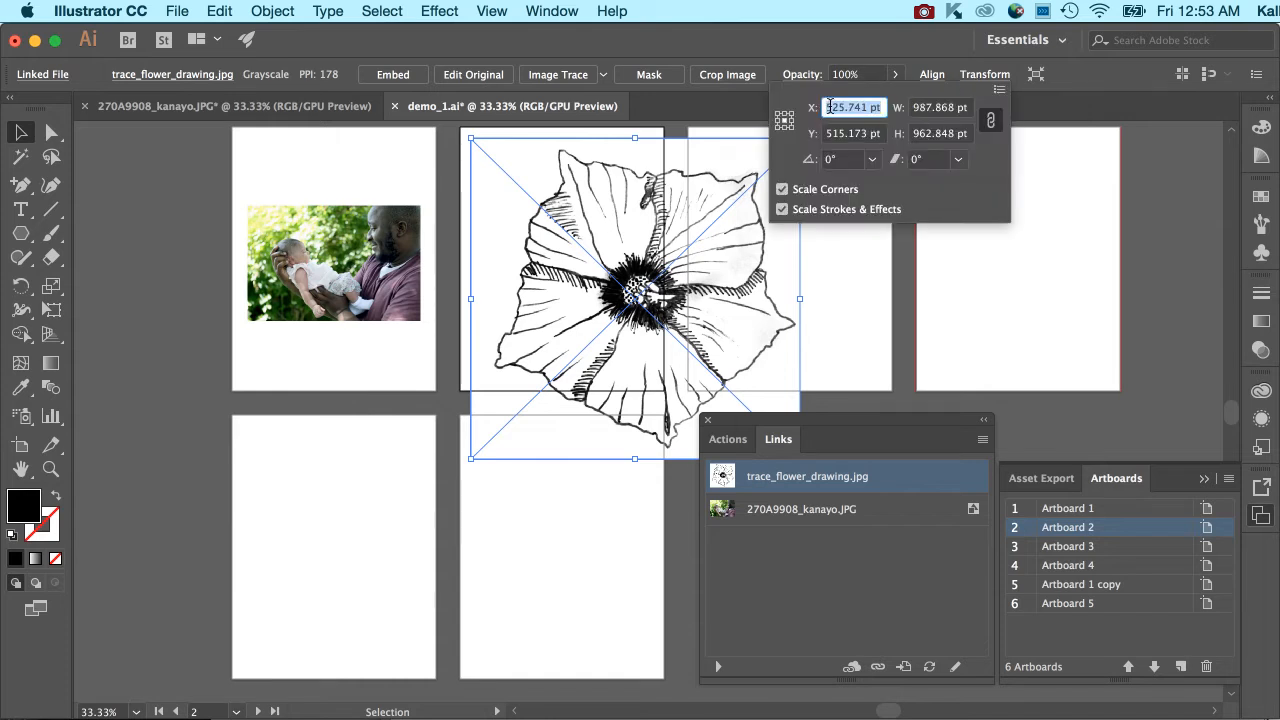
{"action": "left_click", "coordinate": [996, 124]}
{"action": "left_click", "coordinate": [996, 126]}
{"action": "left_click", "coordinate": [996, 126]}
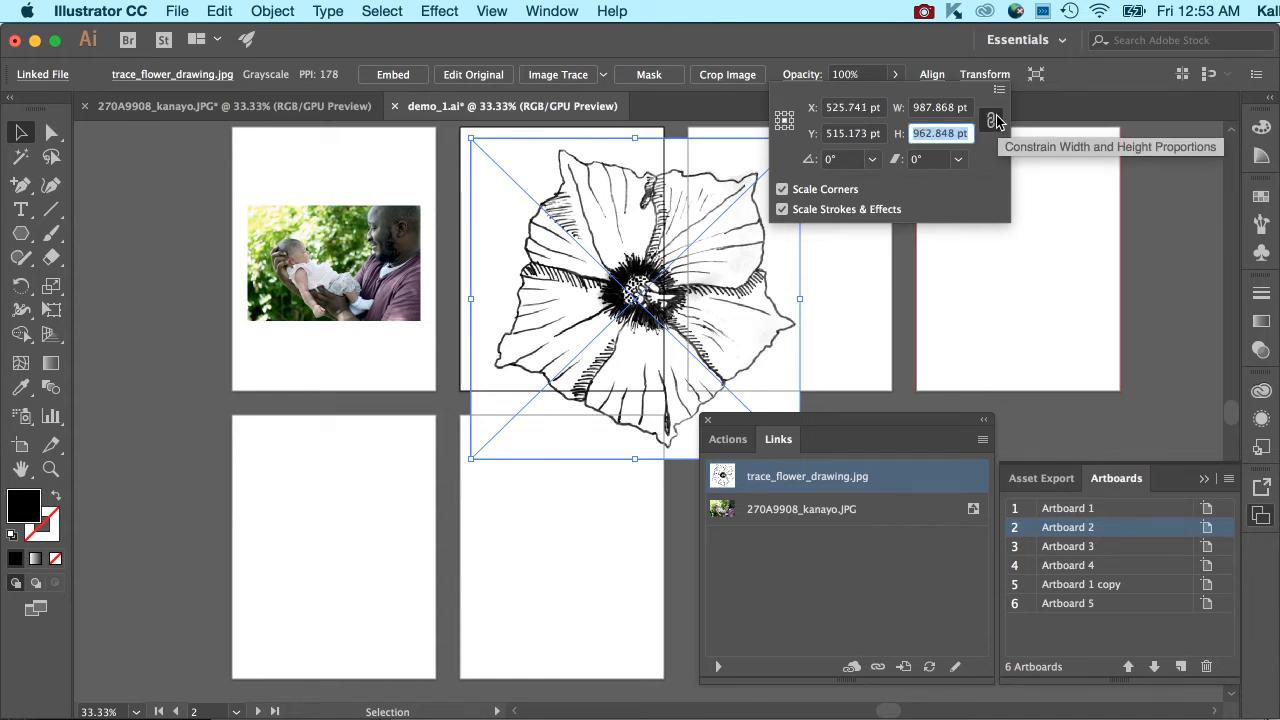
{"action": "left_click", "coordinate": [946, 108]}
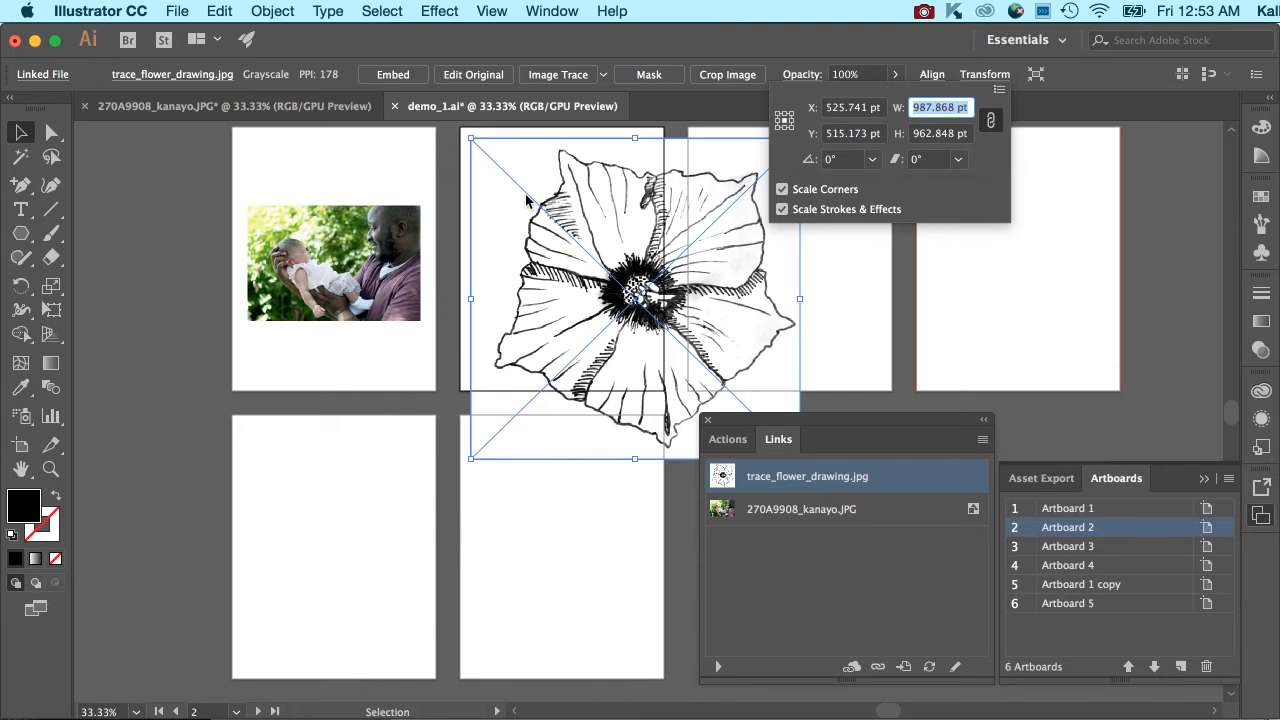
{"action": "type", "text": "8in"}
{"action": "key", "text": "Tab"}
{"action": "left_click", "coordinate": [620, 283]}
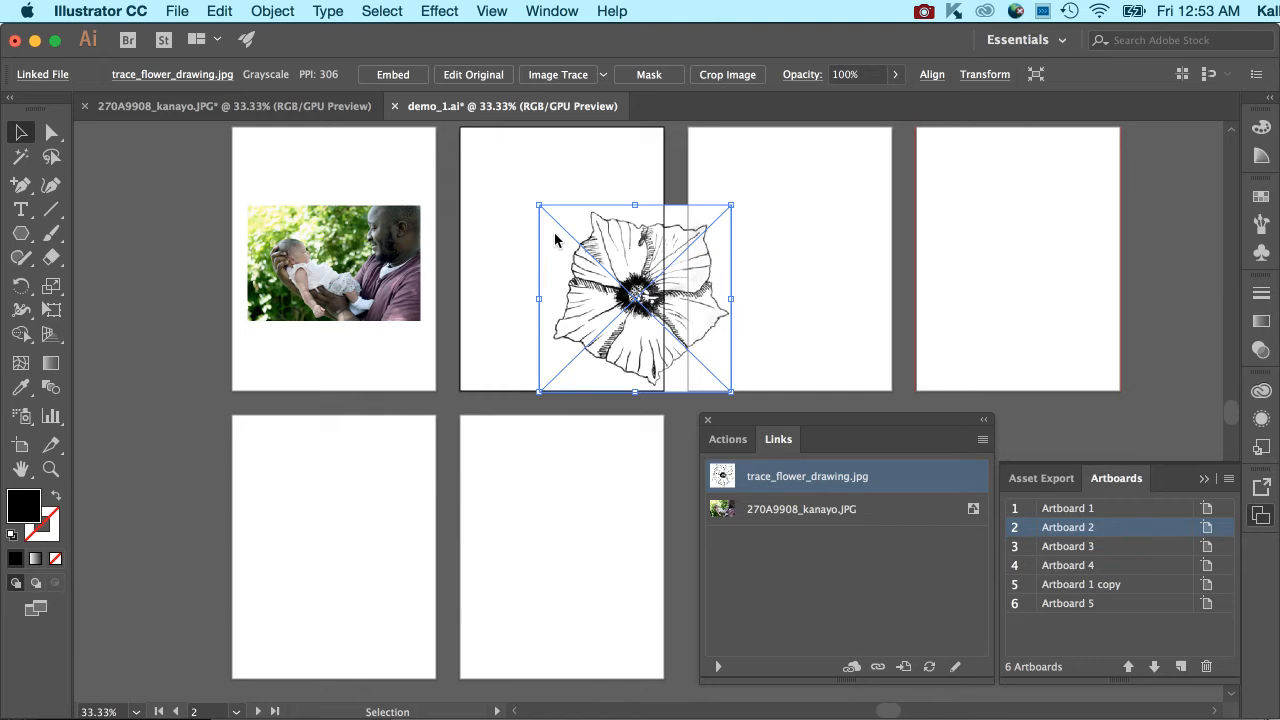
Move the flower drawing fully inside Artboard 2 and nudge it sideways to centre it.
{"action": "left_click_drag", "start_coordinate": [588, 246], "coordinate": [507, 206]}
{"action": "key", "text": "Right"}
{"action": "key", "text": "Right"}
{"action": "key", "text": "Right"}
{"action": "key", "text": "Right"}
{"action": "key", "text": "Right"}
{"action": "key", "text": "Right"}
{"action": "key", "text": "Right"}
{"action": "key", "text": "Right"}
{"action": "key", "text": "Right"}
{"action": "key", "text": "Right"}
{"action": "key", "text": "Right"}
{"action": "key", "text": "Right"}
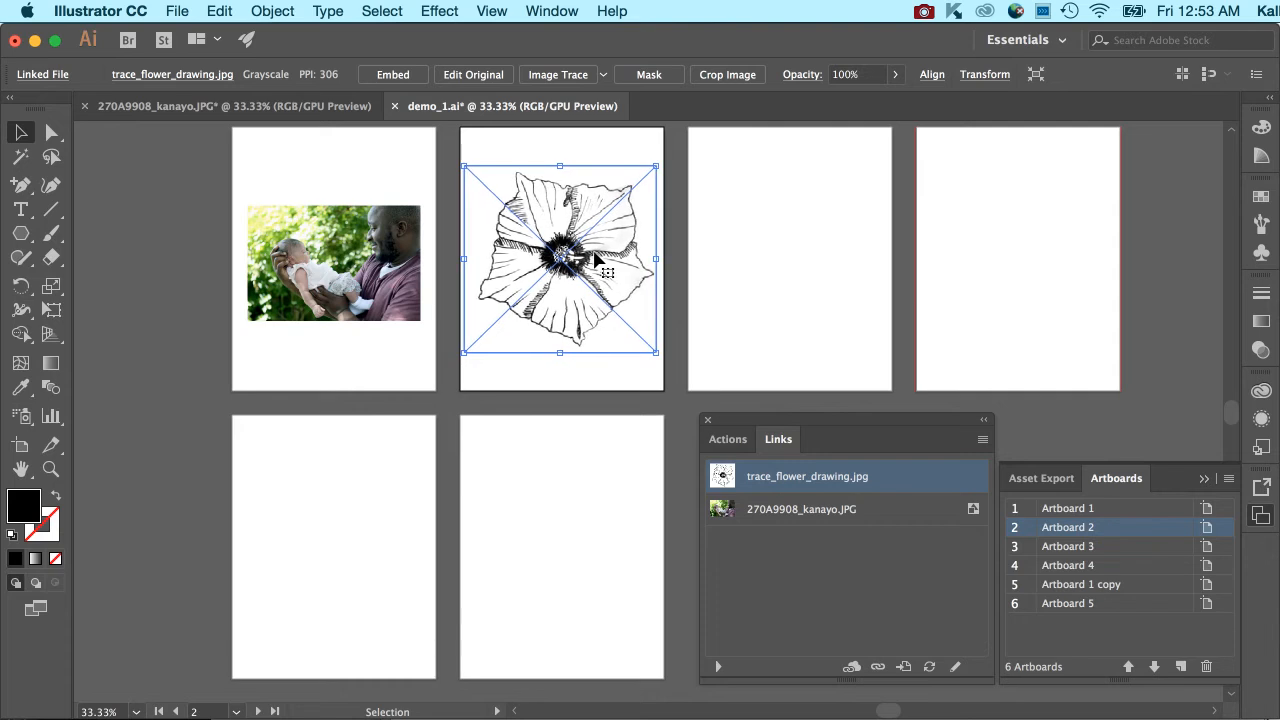
Review the available link options for the linked trace_flower_drawing.jpg.
{"action": "left_click", "coordinate": [911, 553]}
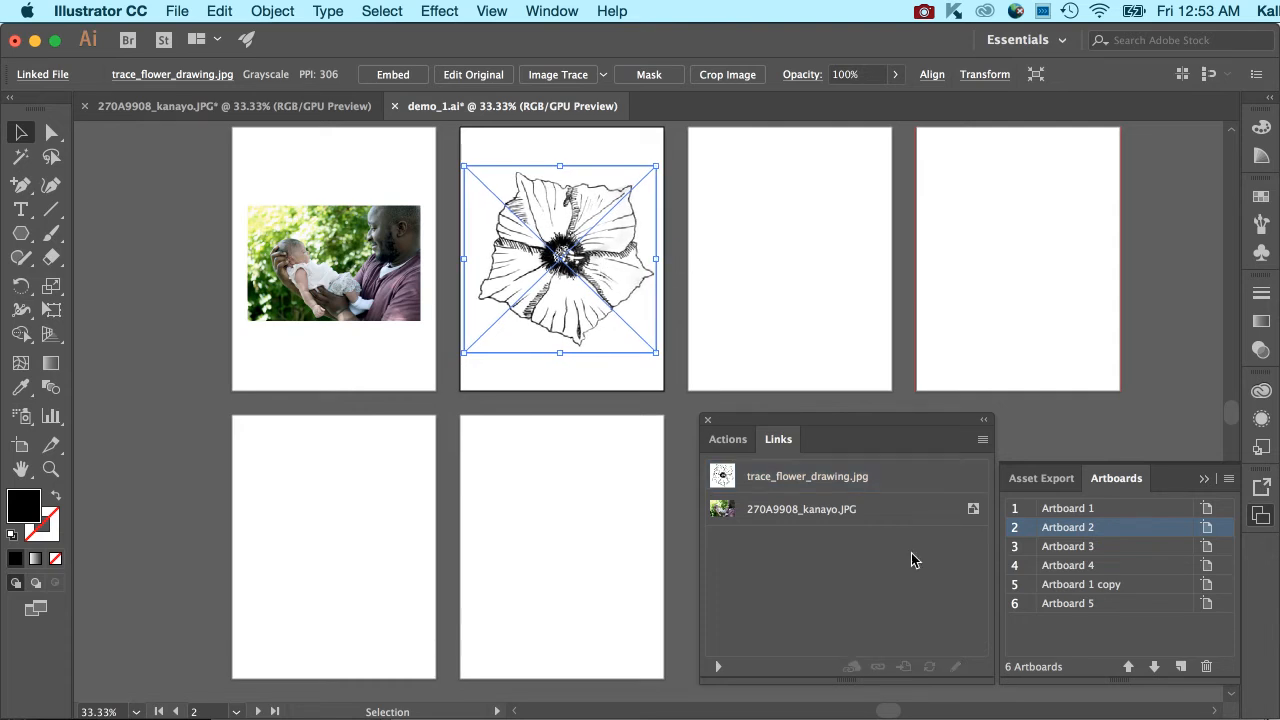
{"action": "left_click", "coordinate": [886, 484]}
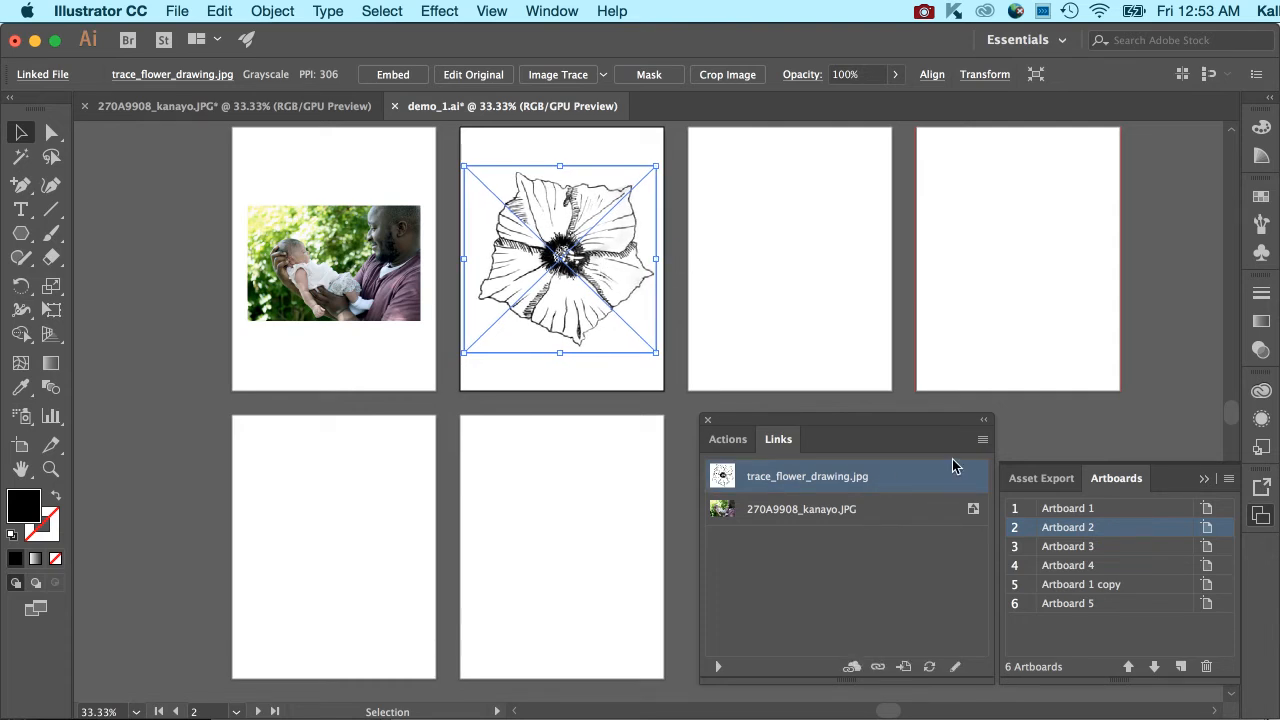
{"action": "left_click", "coordinate": [982, 440]}
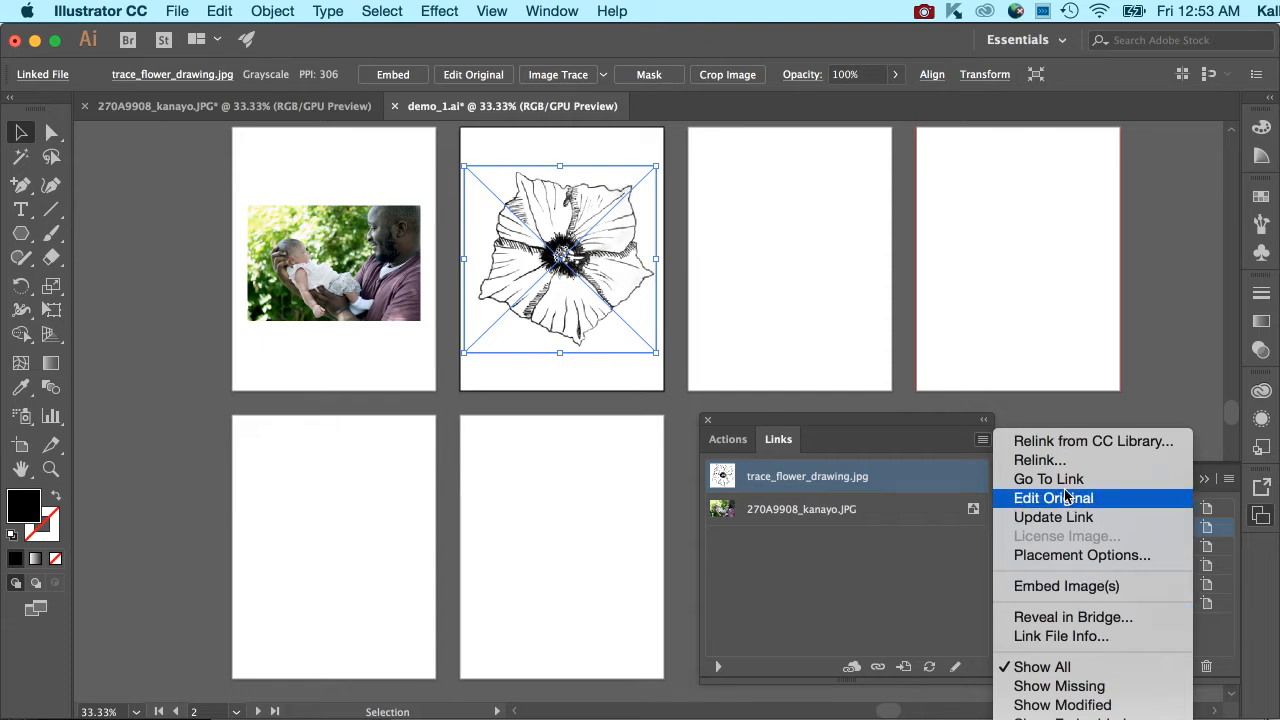
{"action": "left_click", "coordinate": [871, 571]}
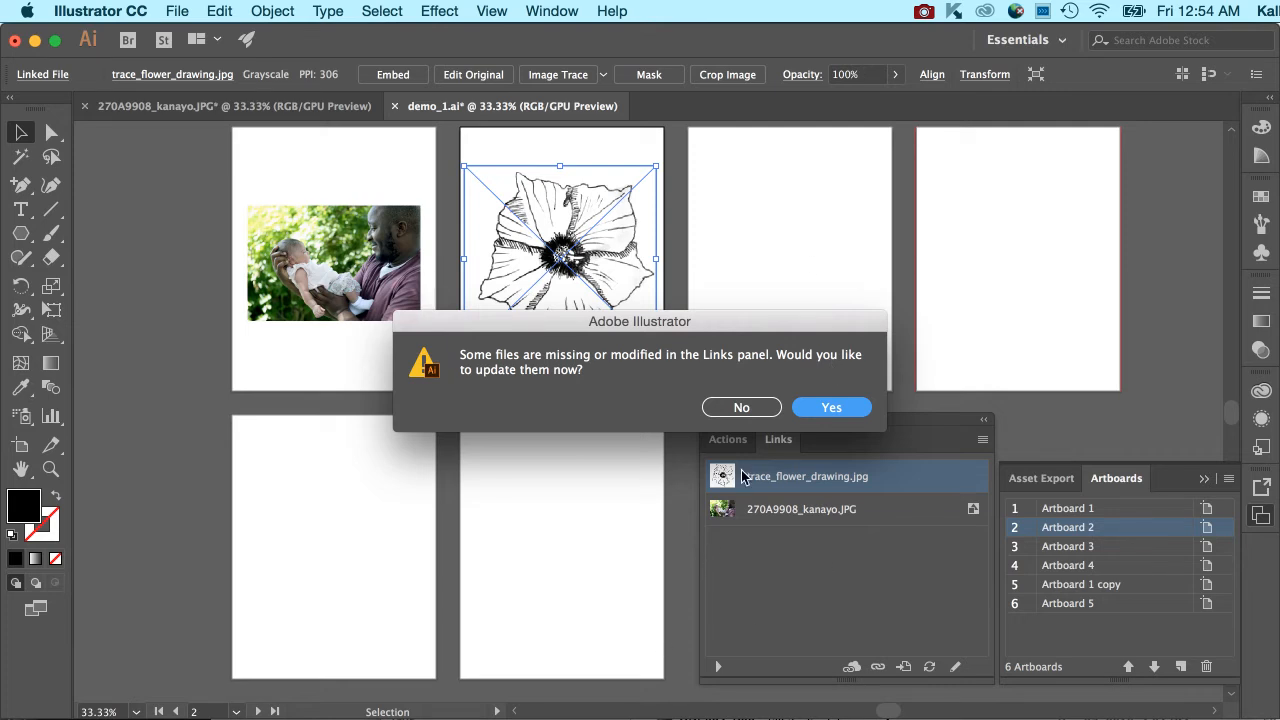
{"action": "left_click", "coordinate": [833, 409]}
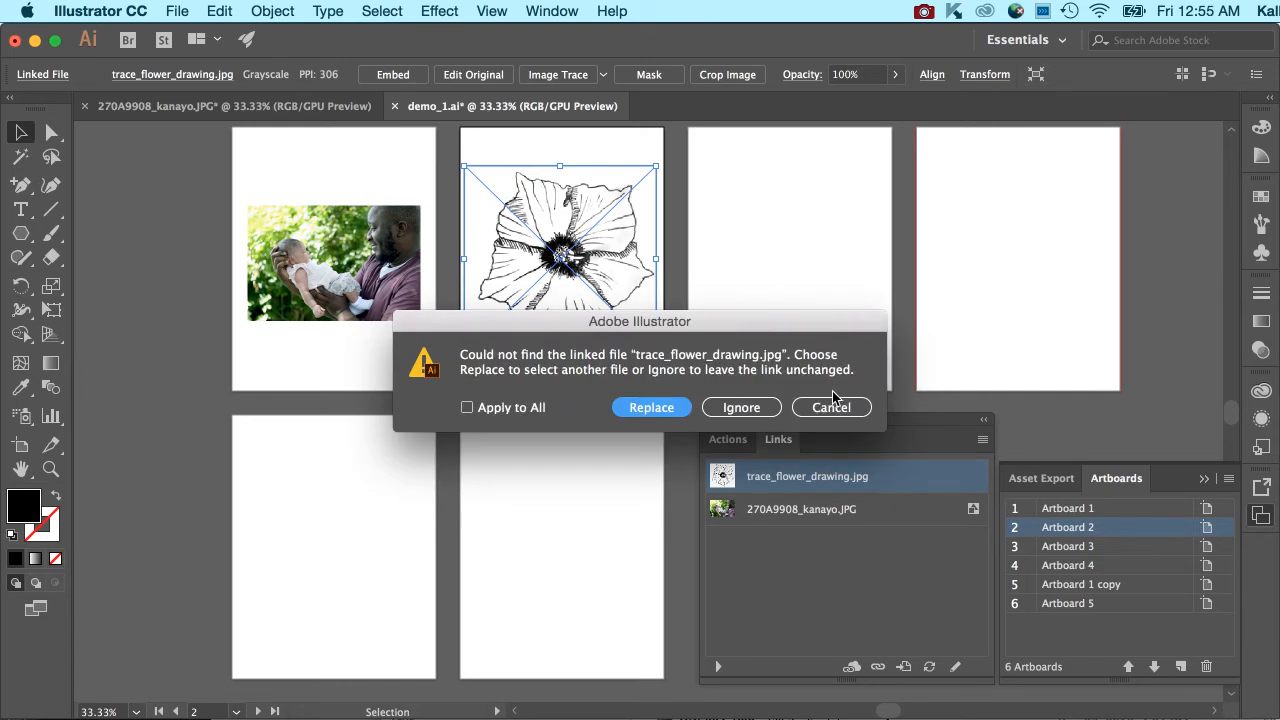
{"action": "left_click", "coordinate": [657, 409]}
{"action": "left_click", "coordinate": [562, 317]}
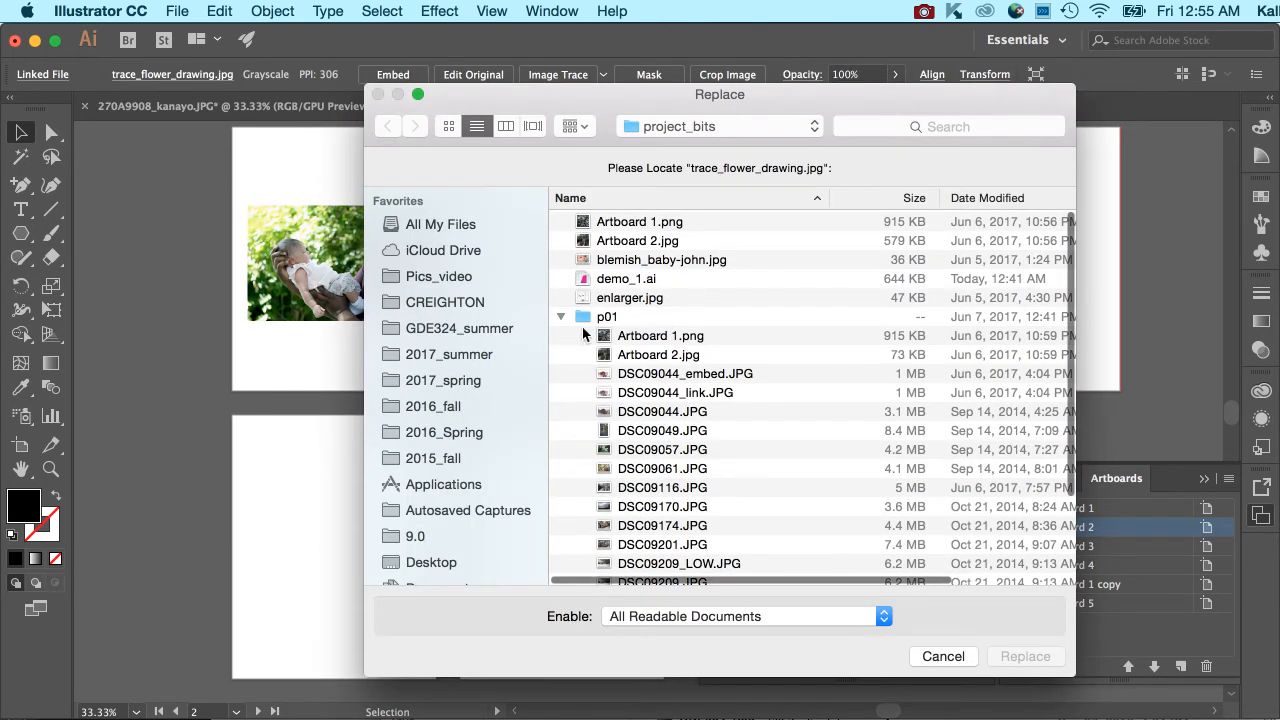
{"action": "left_click", "coordinate": [561, 317]}
{"action": "double_click", "coordinate": [596, 339]}
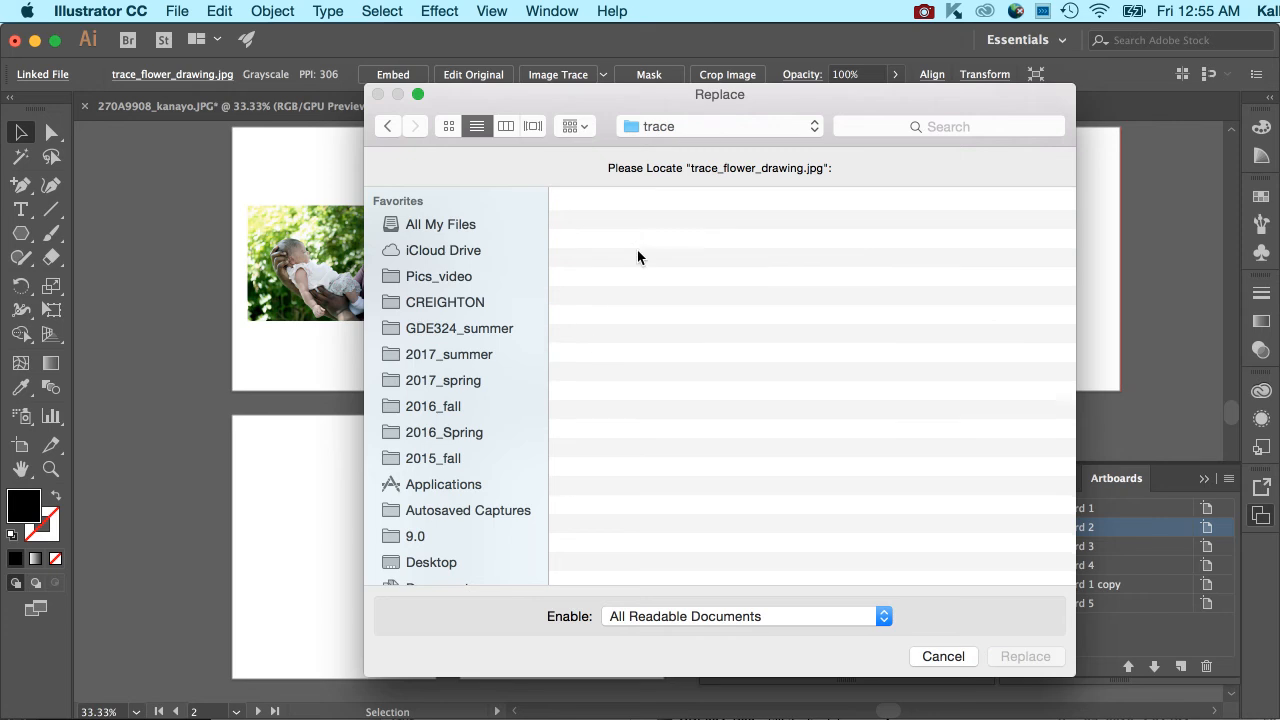
{"action": "left_click", "coordinate": [639, 221]}
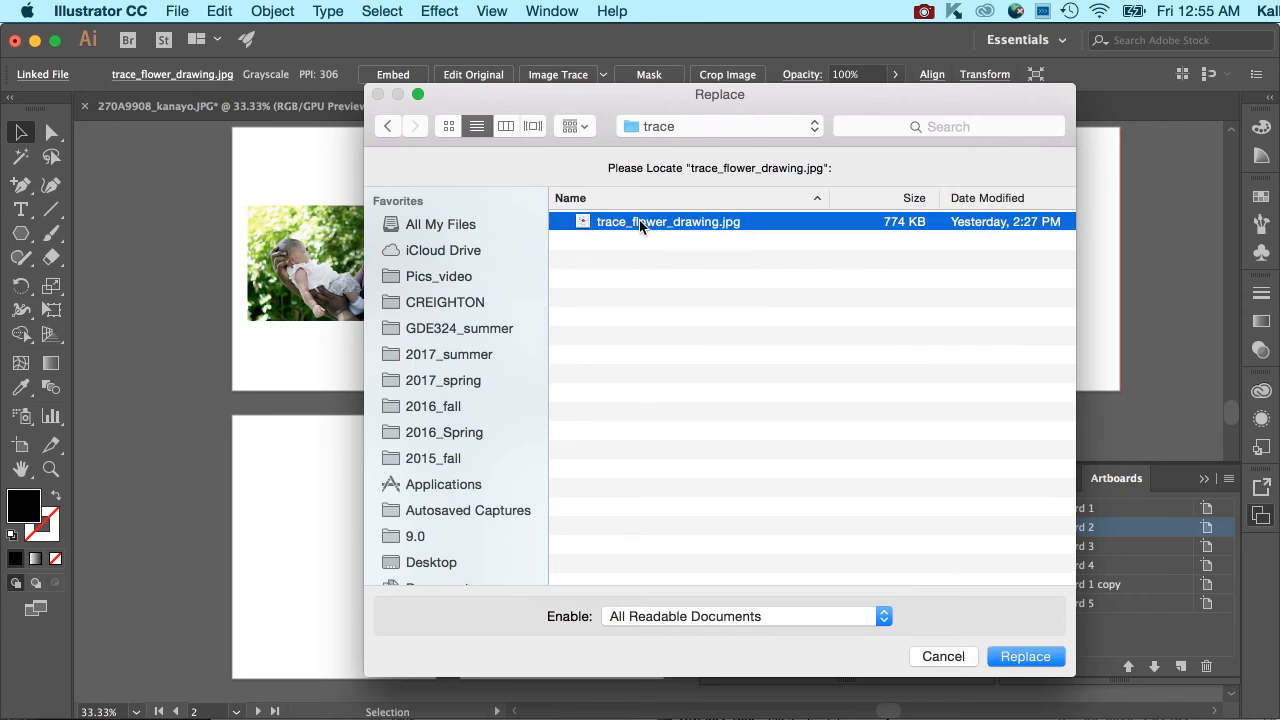
{"action": "left_click", "coordinate": [934, 658]}
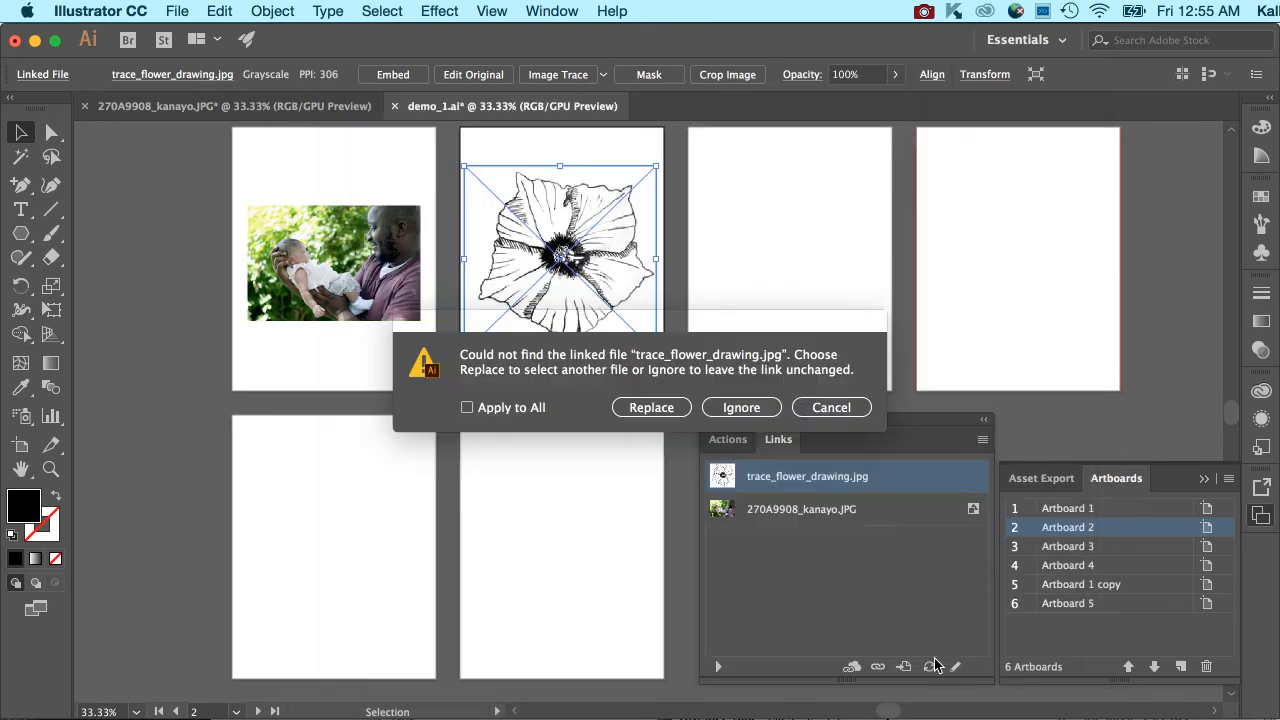
{"action": "left_click", "coordinate": [758, 403]}
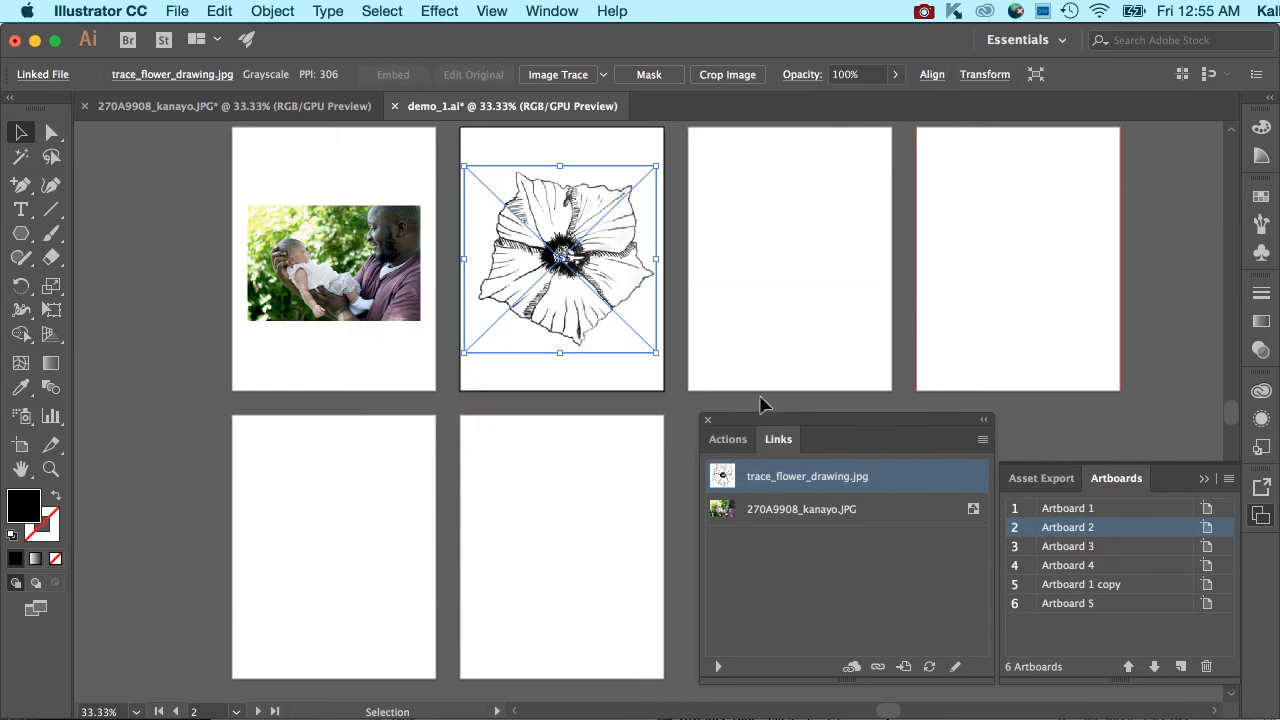
Relink the missing trace_flower_drawing.jpg to the file of the same name in the trace folder.
{"action": "left_click", "coordinate": [832, 529]}
{"action": "left_click", "coordinate": [940, 479]}
{"action": "left_click", "coordinate": [910, 541]}
{"action": "left_click", "coordinate": [975, 474]}
{"action": "left_click", "coordinate": [982, 440]}
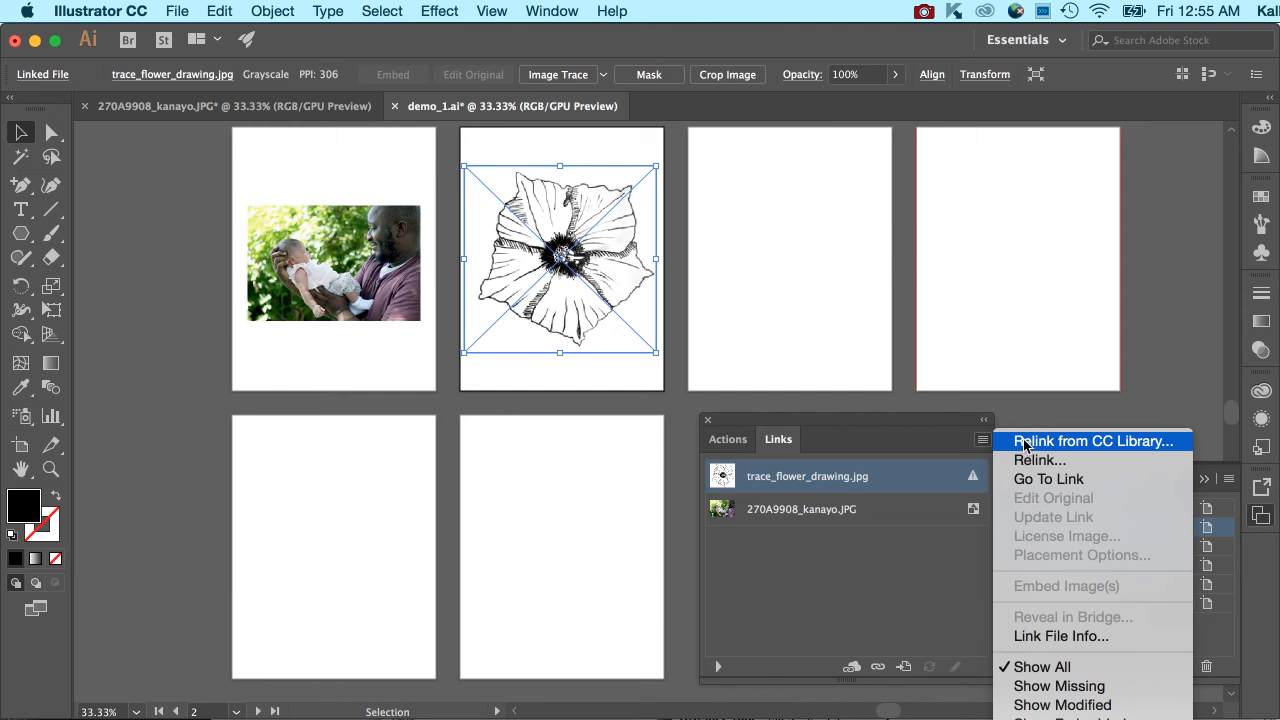
{"action": "left_click", "coordinate": [1021, 461]}
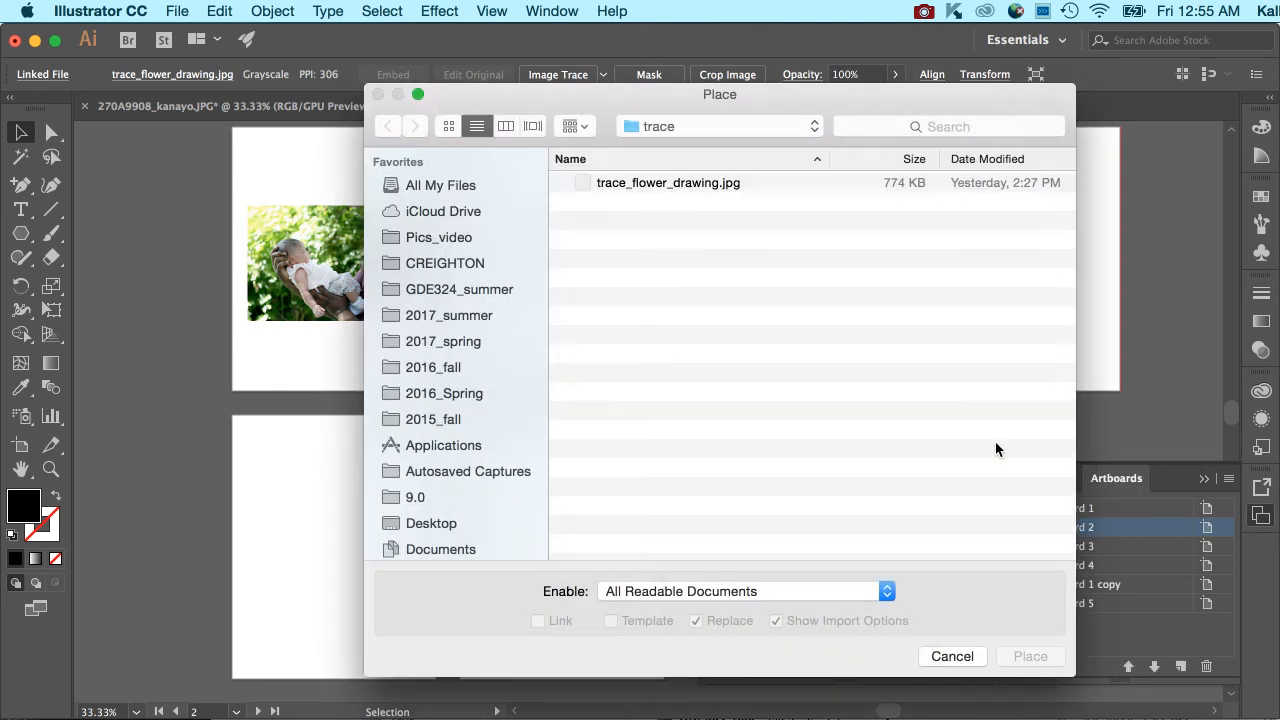
{"action": "double_click", "coordinate": [728, 178]}
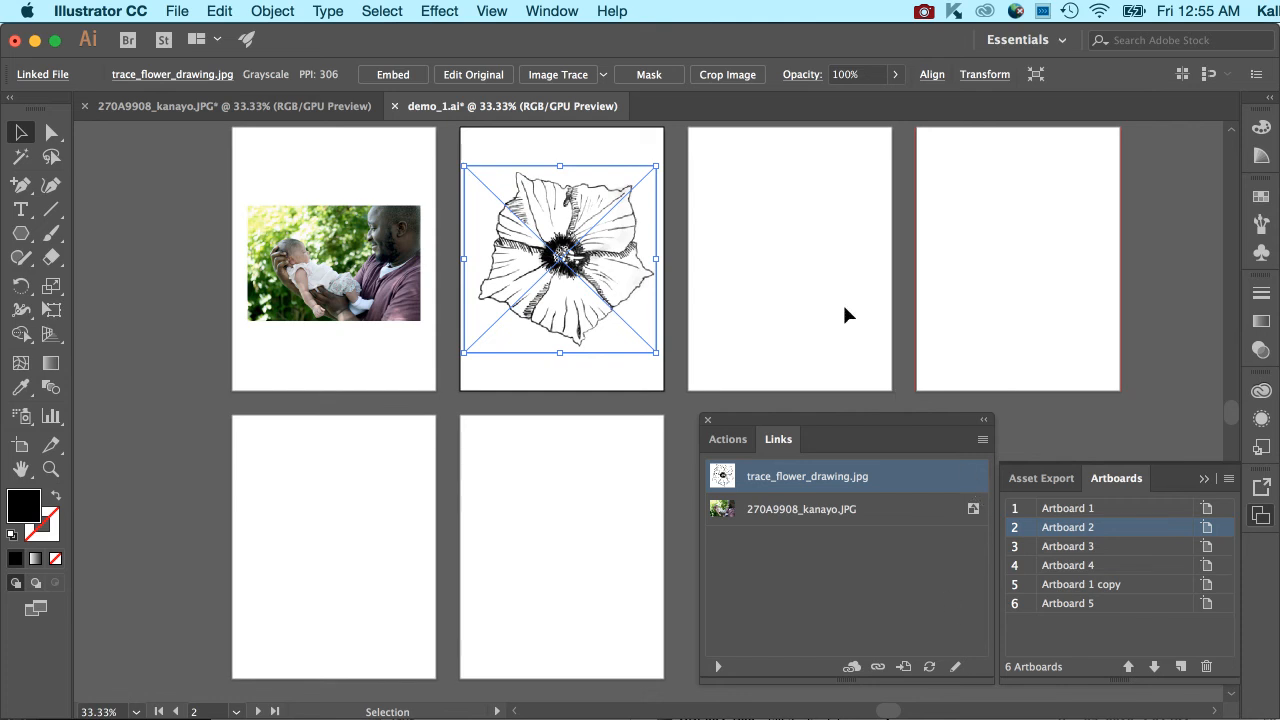
Deselect the flower drawing and make the empty Artboard 1 copy the active artboard.
{"action": "left_click", "coordinate": [742, 211]}
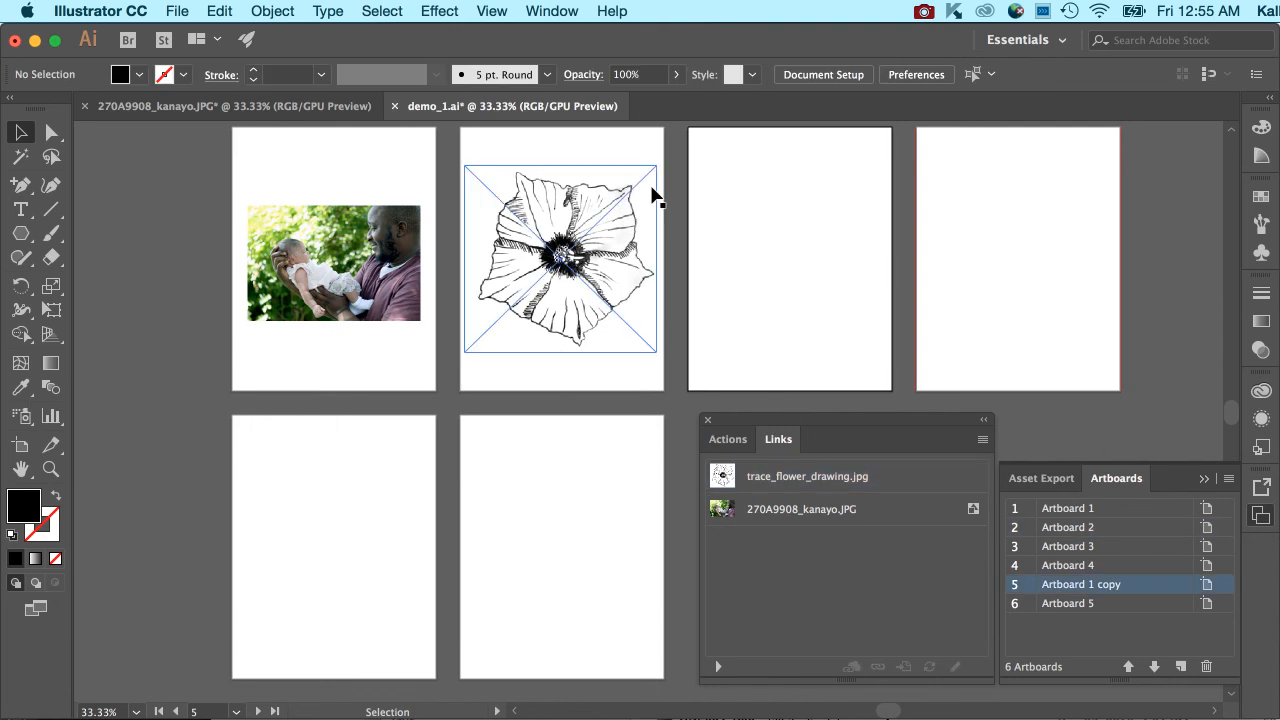
{"action": "left_click", "coordinate": [179, 8]}
{"action": "left_click", "coordinate": [176, 8]}
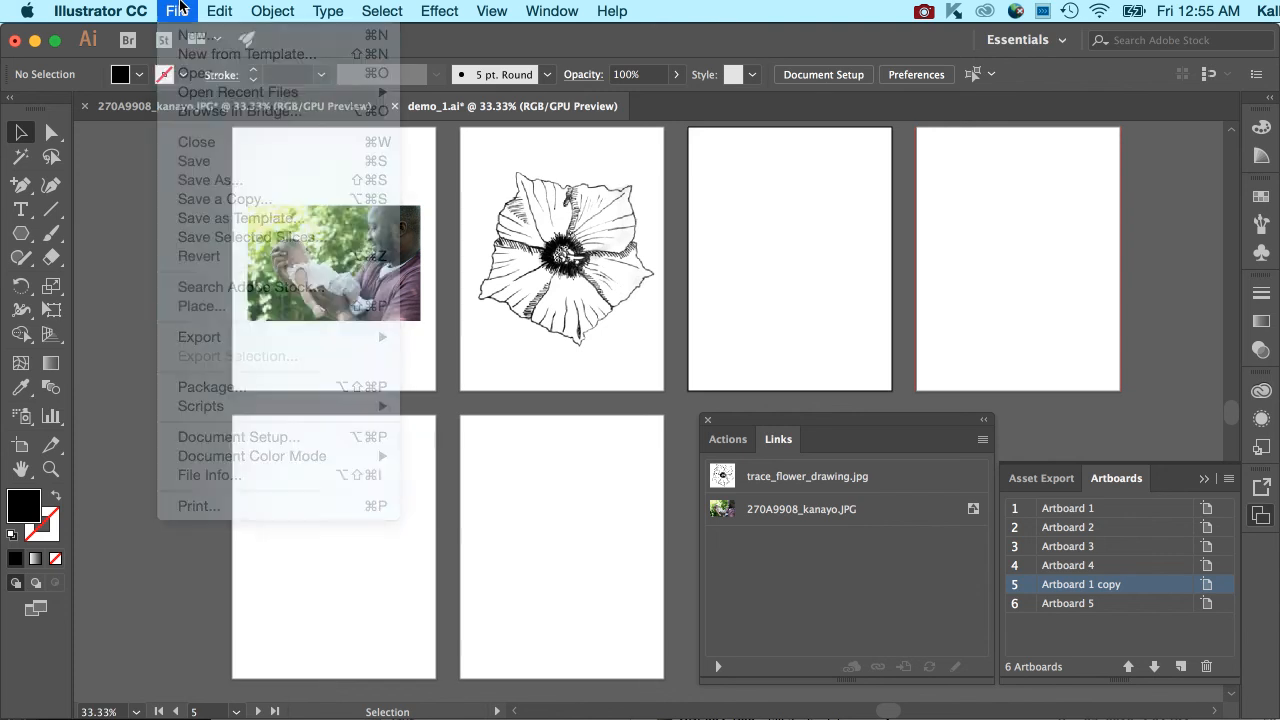